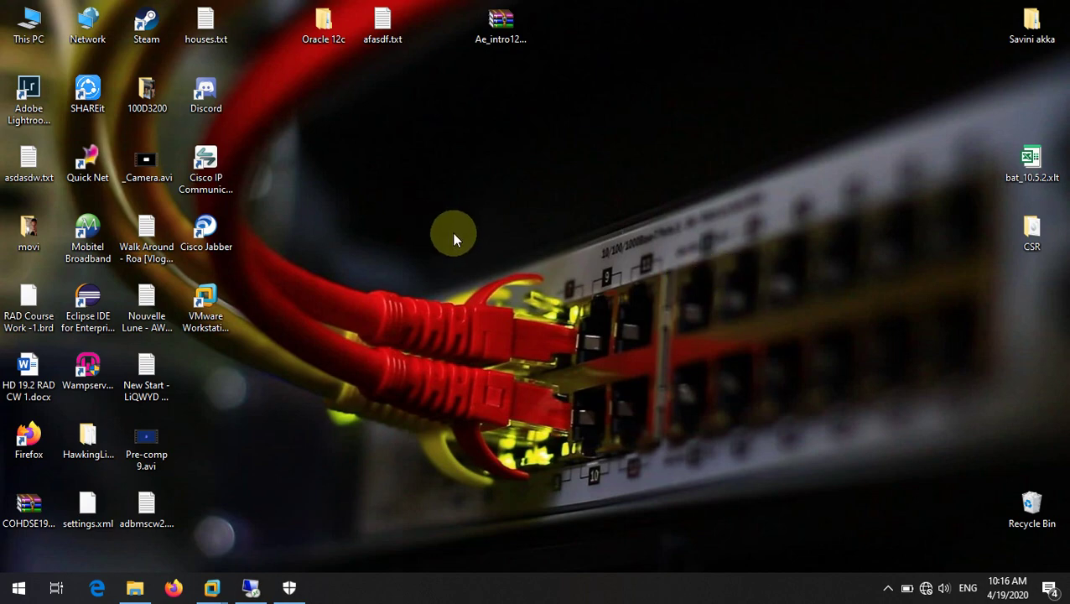
# - Bring the freeFTPd Settings window forward in the remote session and shift it to the right
pyautogui.click(251, 587)
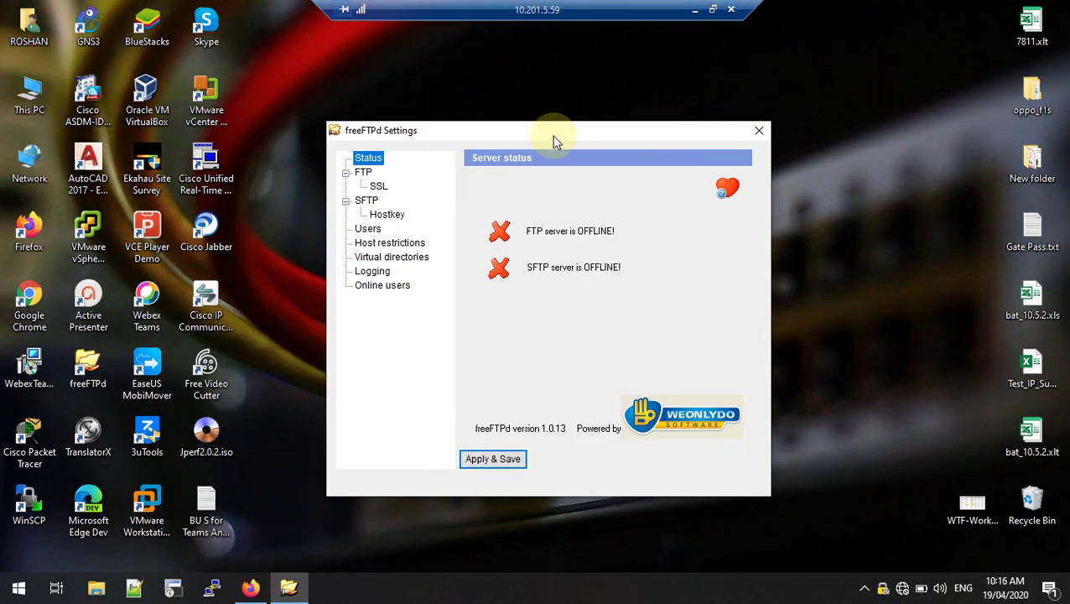
pyautogui.moveTo(555, 134); pyautogui.dragTo(565, 120)
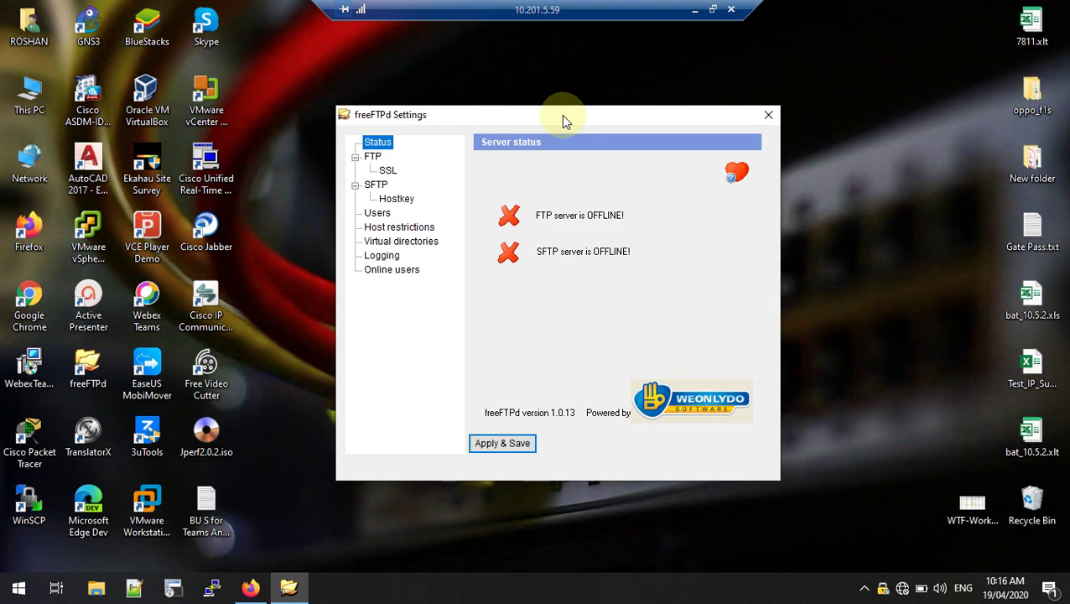
pyautogui.moveTo(563, 120); pyautogui.dragTo(657, 93)
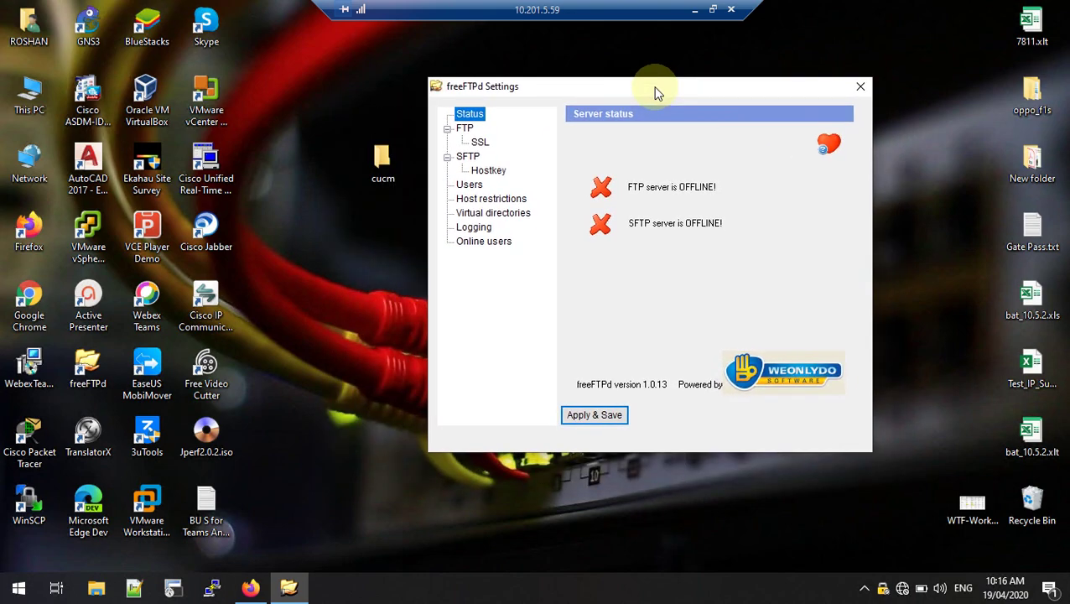
# - Confirm the desktop cucm folder is empty, close it, and move its icon one spot left
pyautogui.click(369, 182)
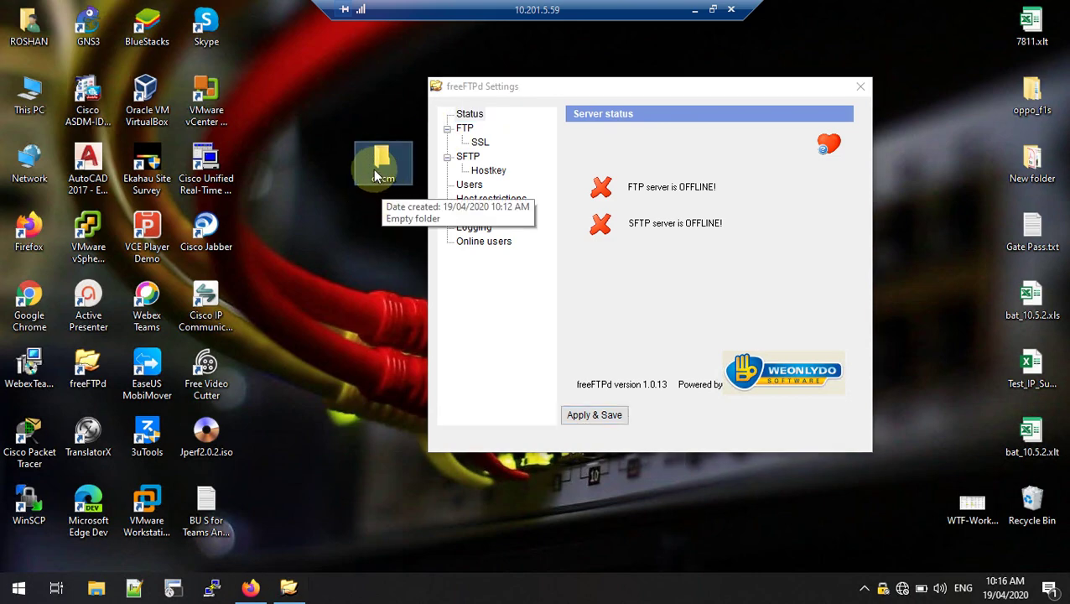
pyautogui.doubleClick(374, 168)
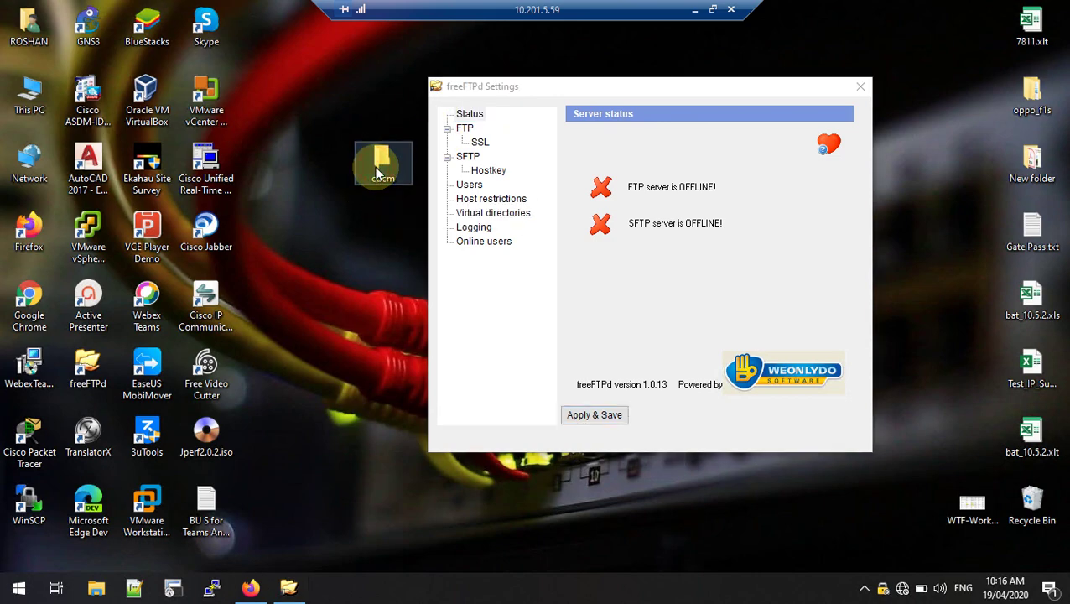
pyautogui.click(964, 11)
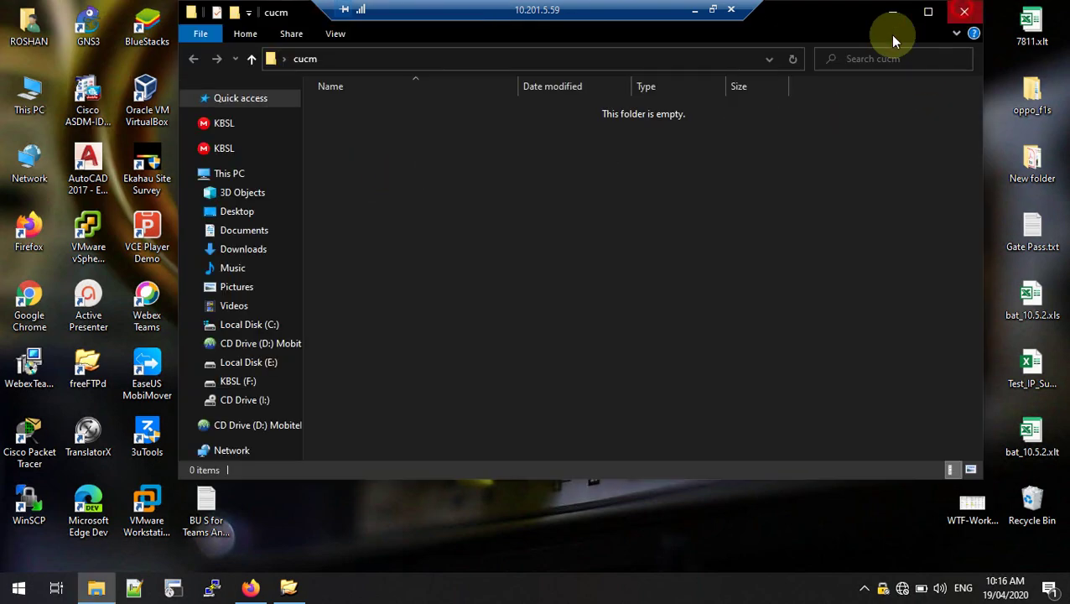
pyautogui.moveTo(360, 171)
pyautogui.mouseDown()
pyautogui.moveTo(353, 184)
pyautogui.moveTo(369, 187)
pyautogui.mouseUp()
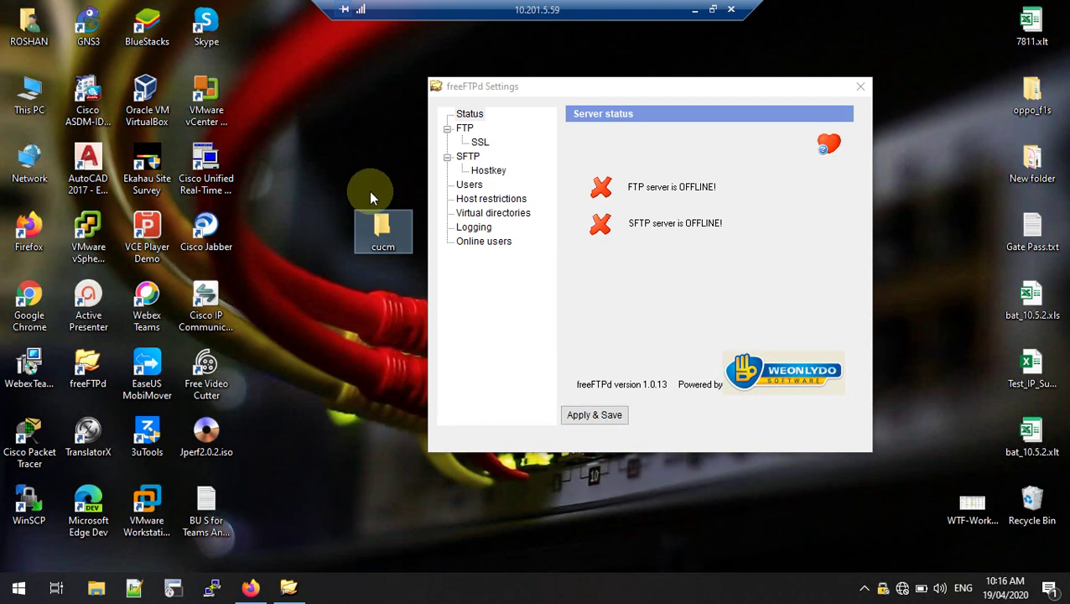
# - Set the FTP server's listen address to 10.201.5.222
pyautogui.click(466, 130)
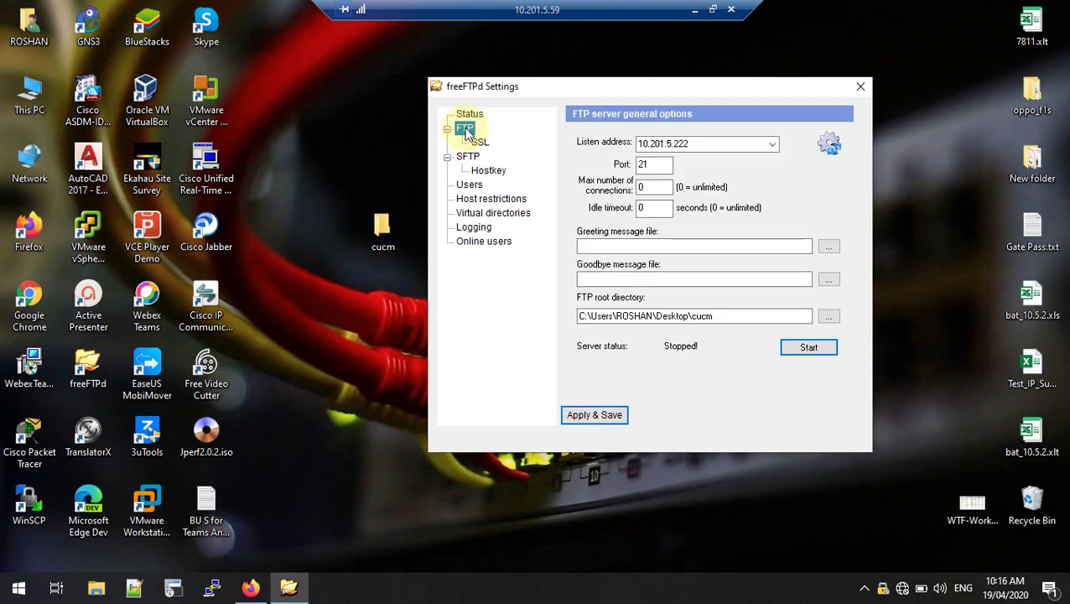
pyautogui.click(772, 147)
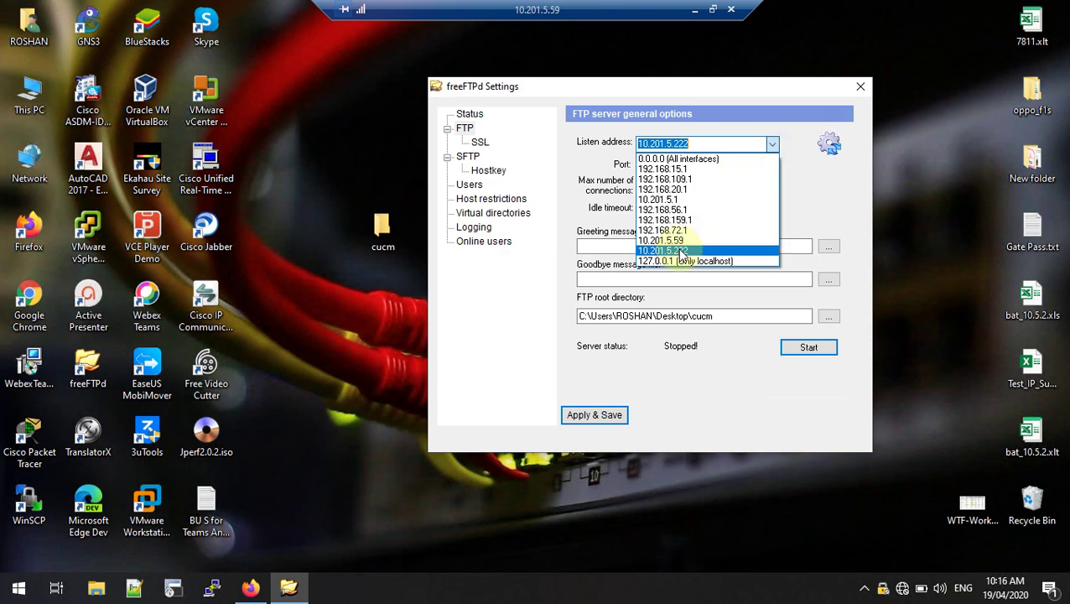
pyautogui.click(676, 250)
pyautogui.click(775, 188)
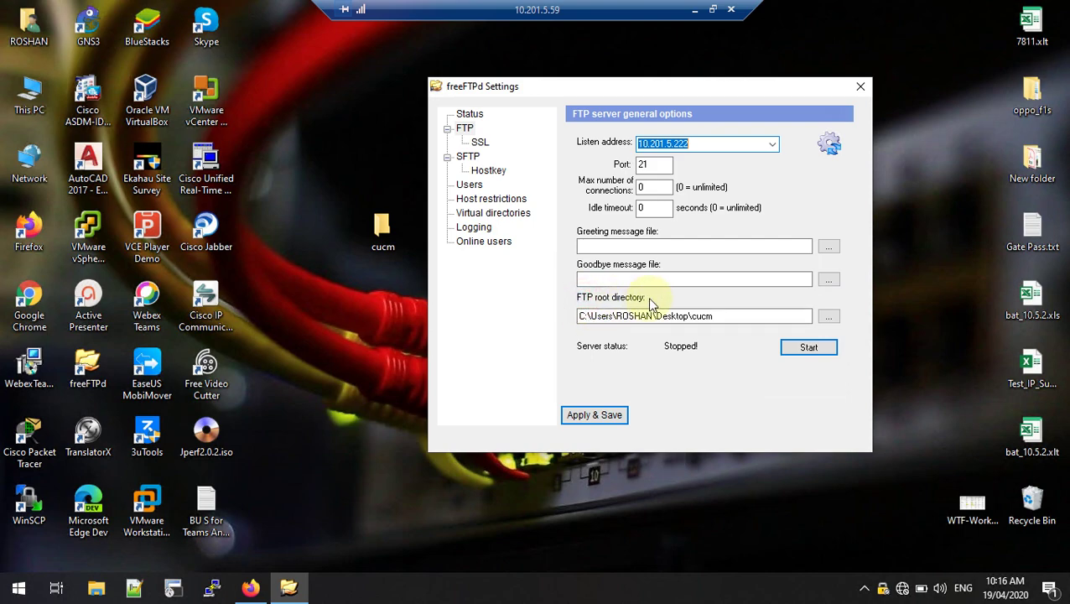
# - Make Desktop\cucm the FTP root directory, save, and start the FTP server
pyautogui.click(391, 233)
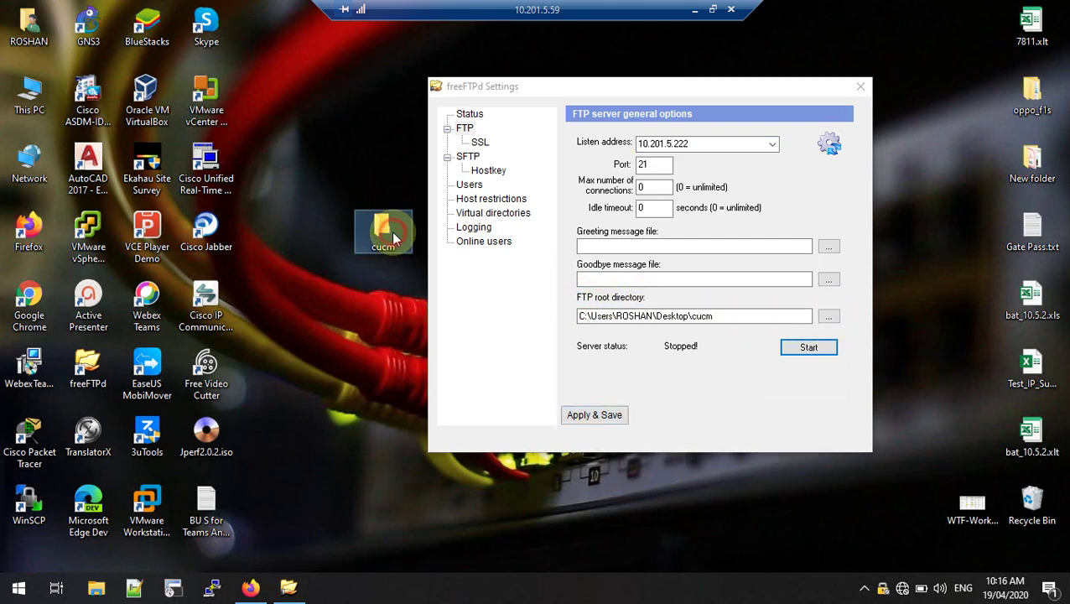
pyautogui.click(829, 316)
pyautogui.click(447, 245)
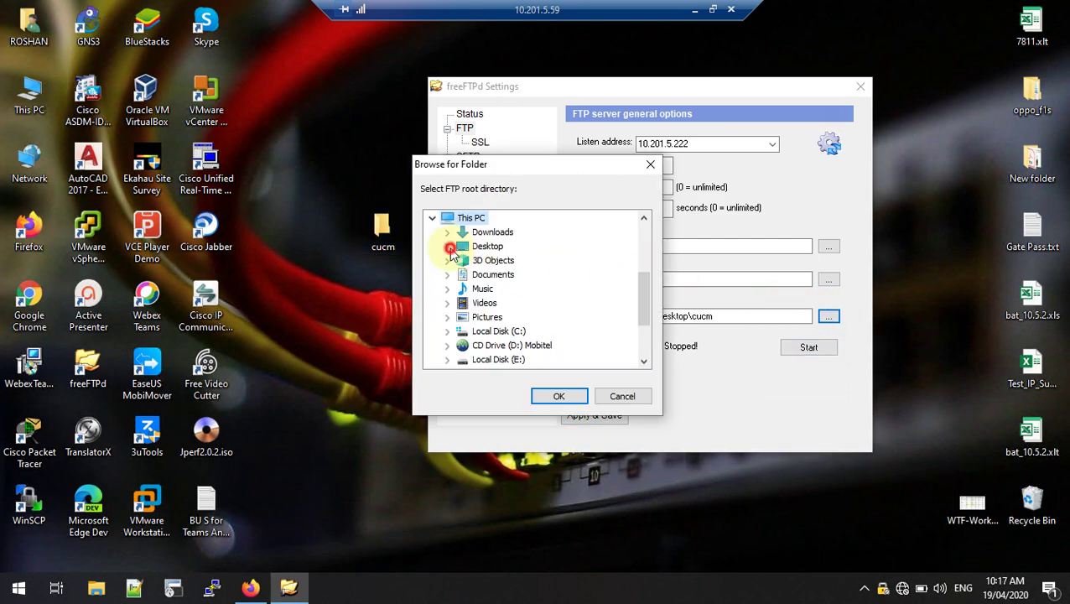
pyautogui.click(497, 261)
pyautogui.click(561, 398)
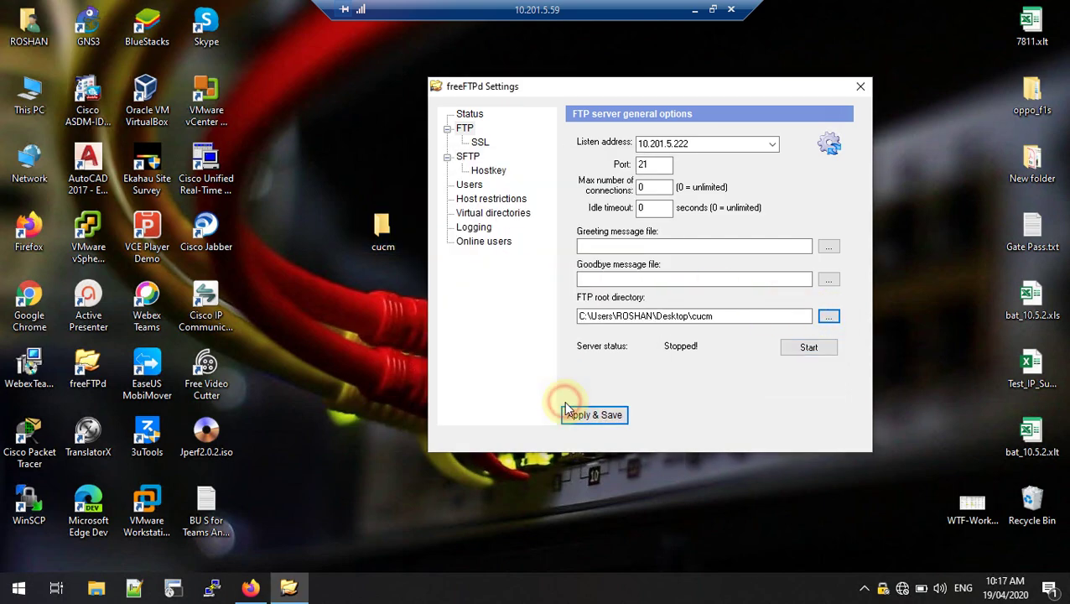
pyautogui.click(613, 417)
pyautogui.click(804, 349)
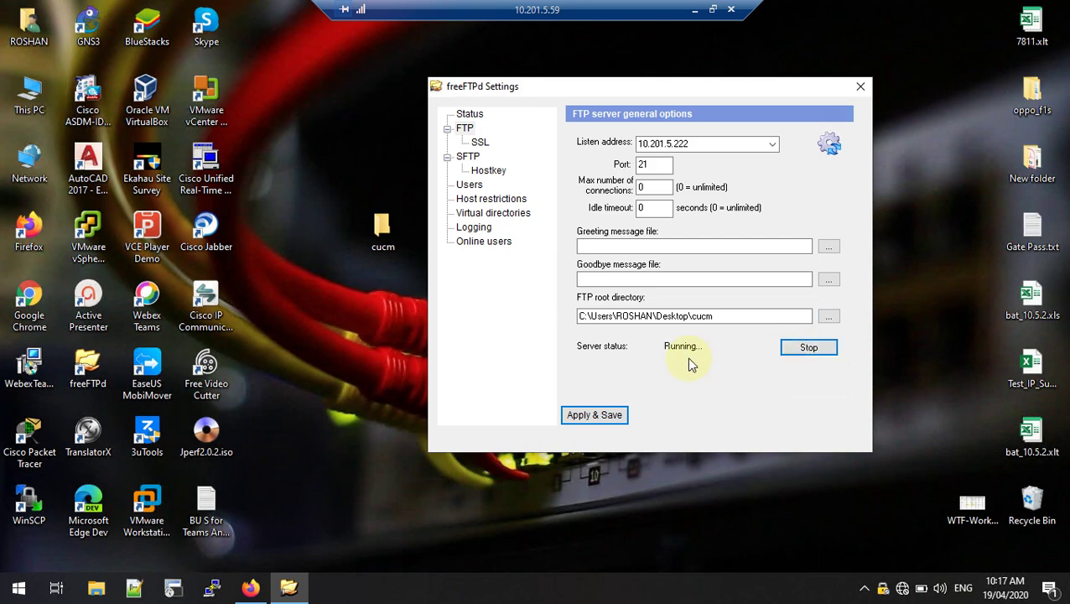
pyautogui.click(469, 116)
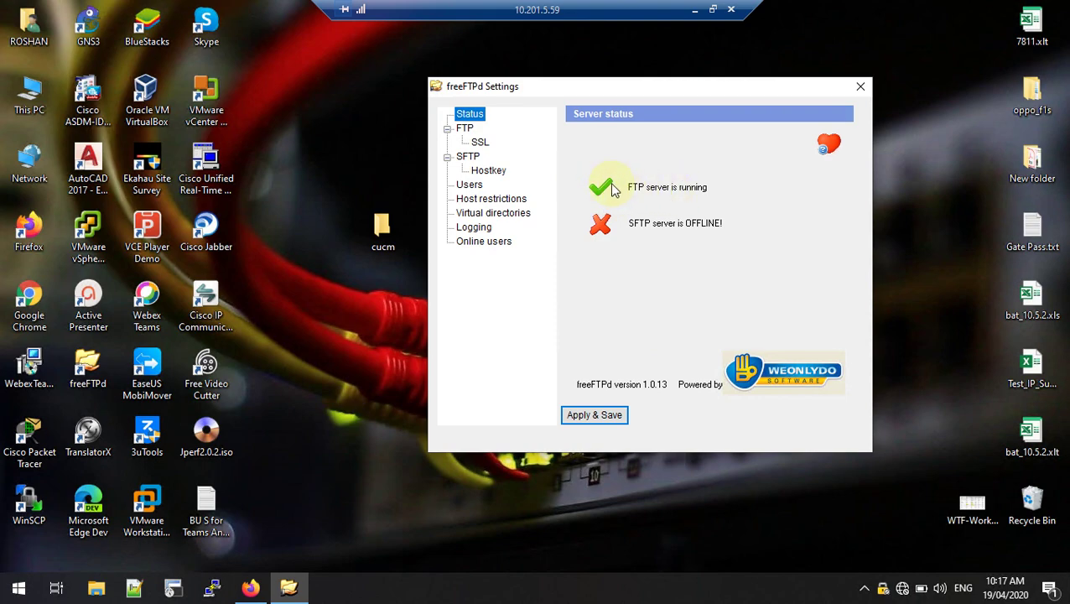
# - Set the SFTP server's listen address to 10.201.5.222
pyautogui.click(480, 143)
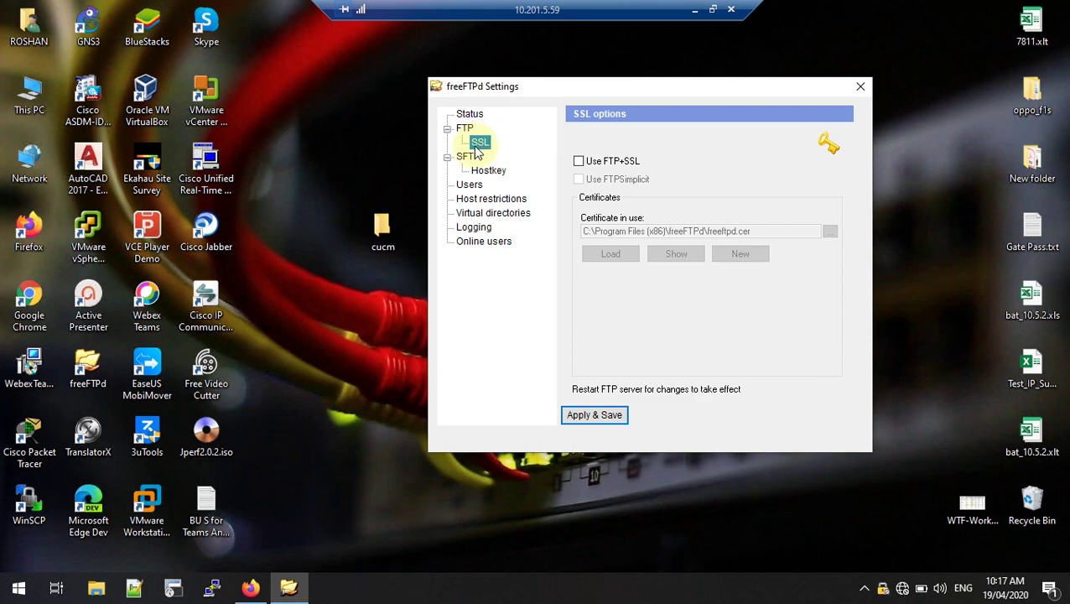
pyautogui.click(468, 157)
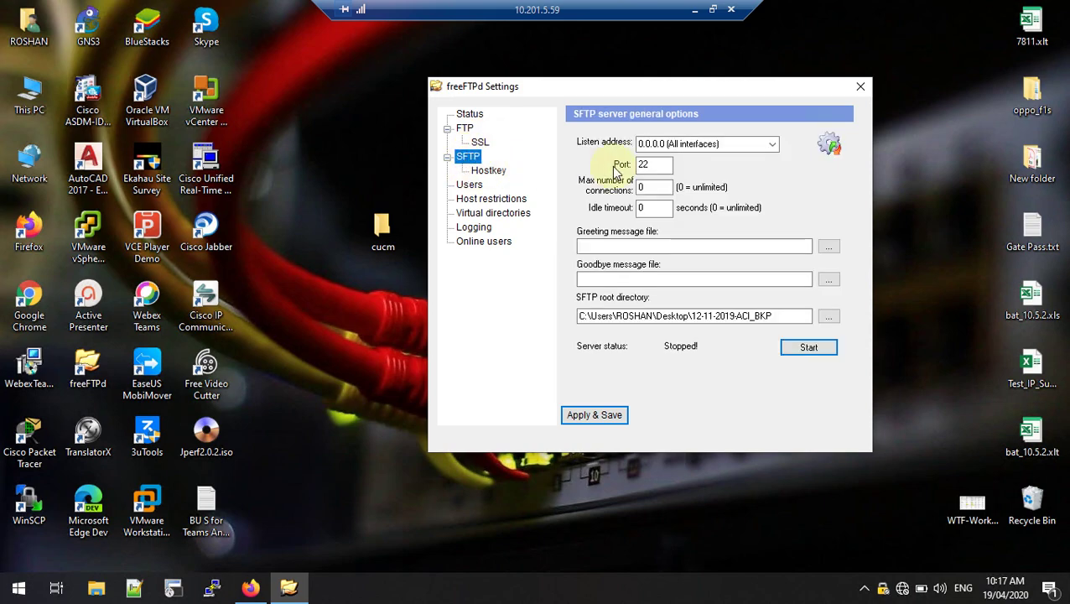
pyautogui.click(772, 145)
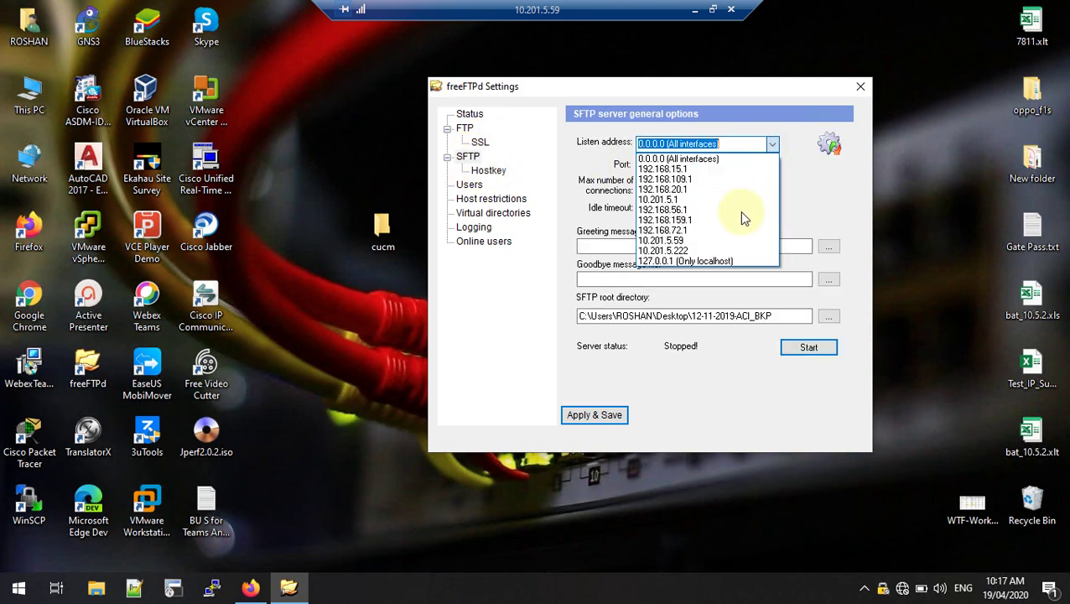
pyautogui.click(704, 250)
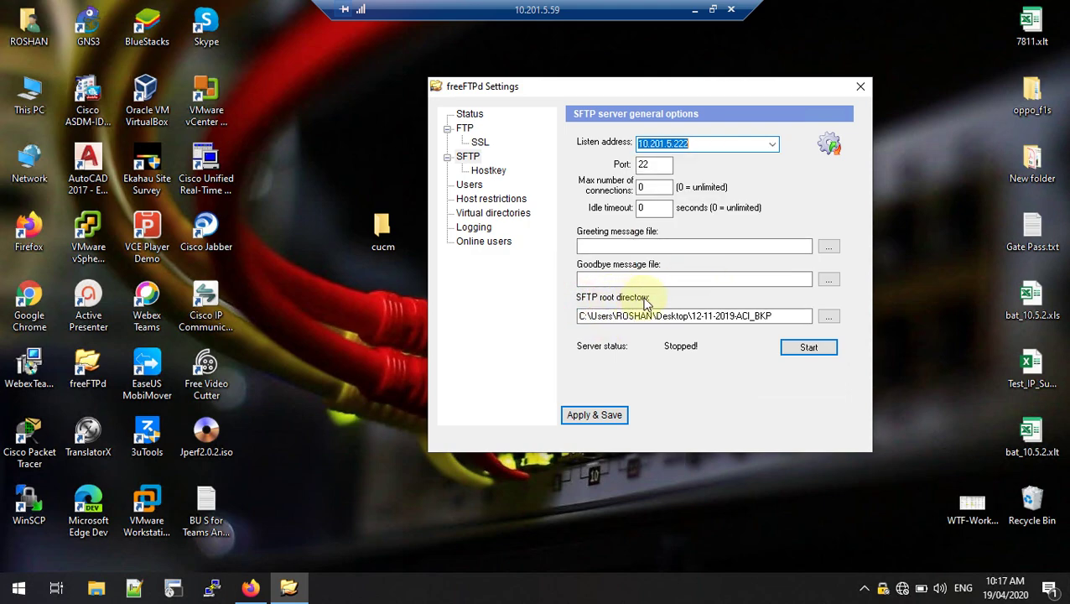
# - Make Desktop\cucm the SFTP root directory, start SFTP, and confirm both servers are running
pyautogui.click(828, 317)
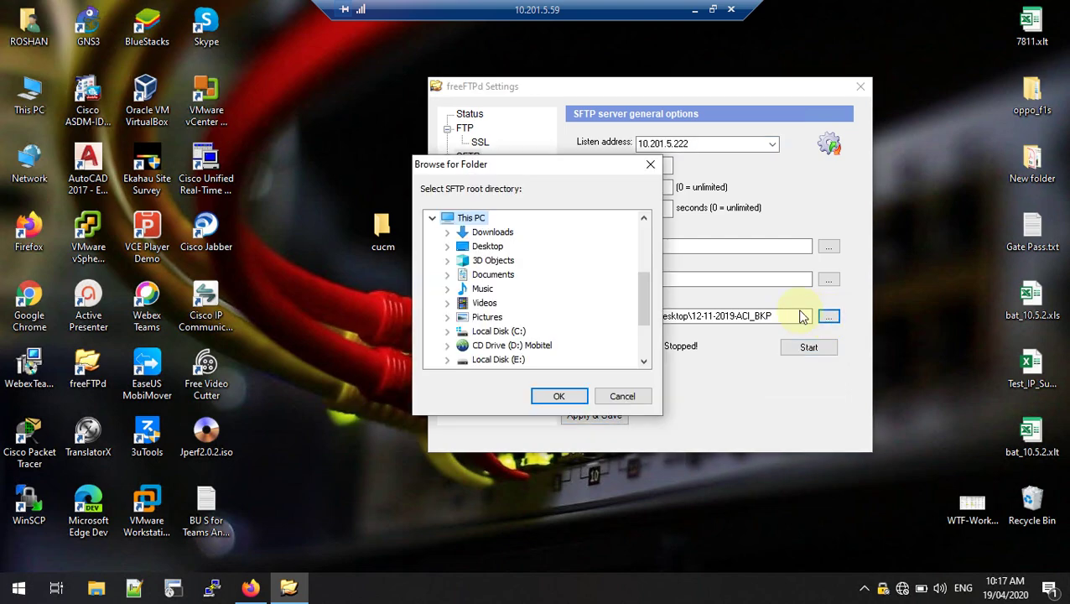
pyautogui.click(447, 246)
pyautogui.click(478, 261)
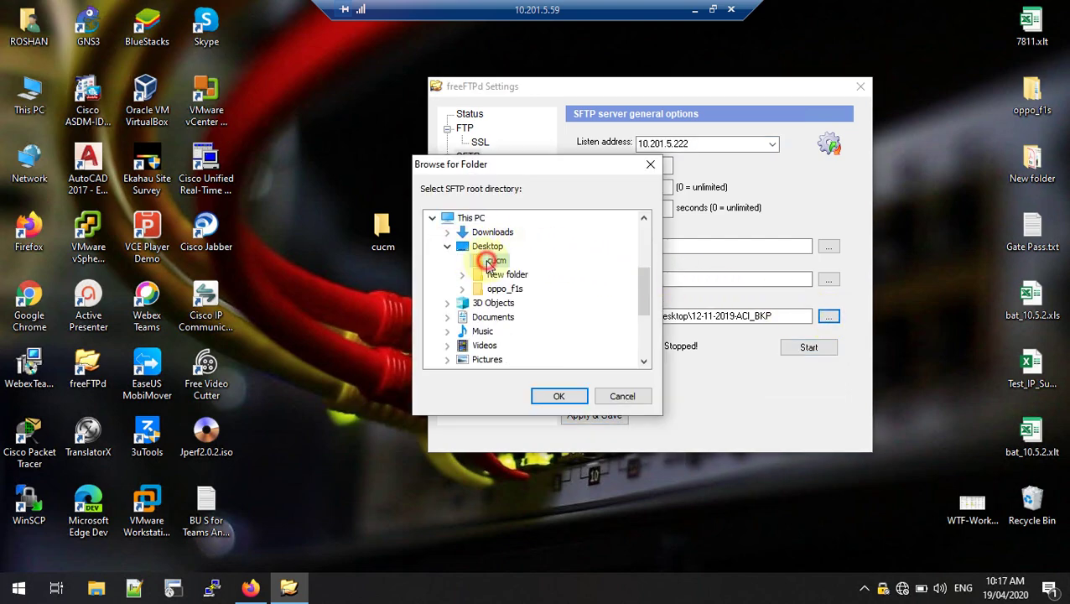
pyautogui.click(577, 398)
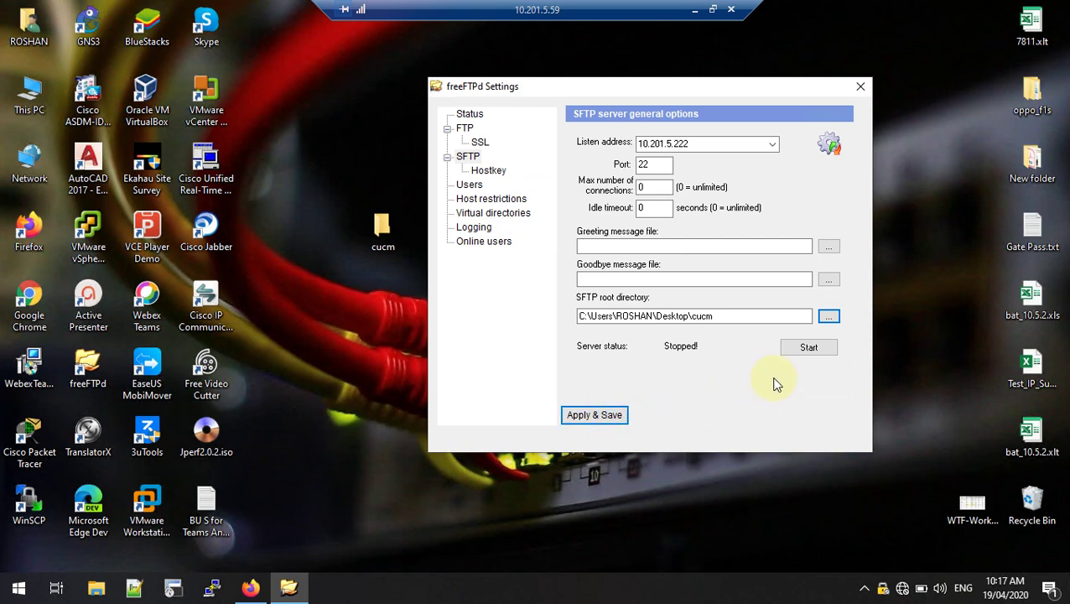
pyautogui.click(807, 348)
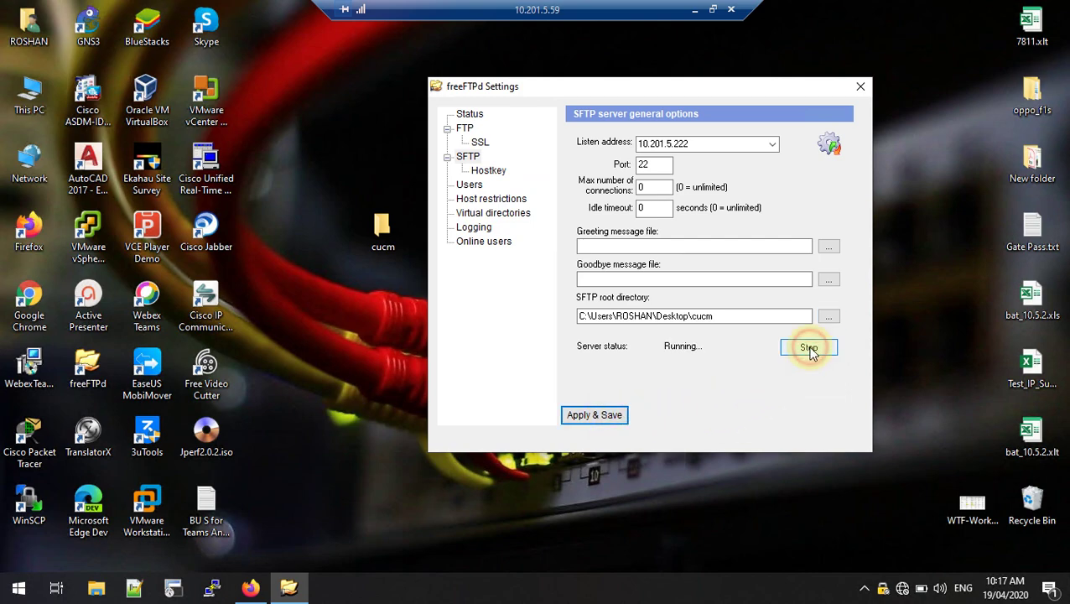
pyautogui.click(469, 113)
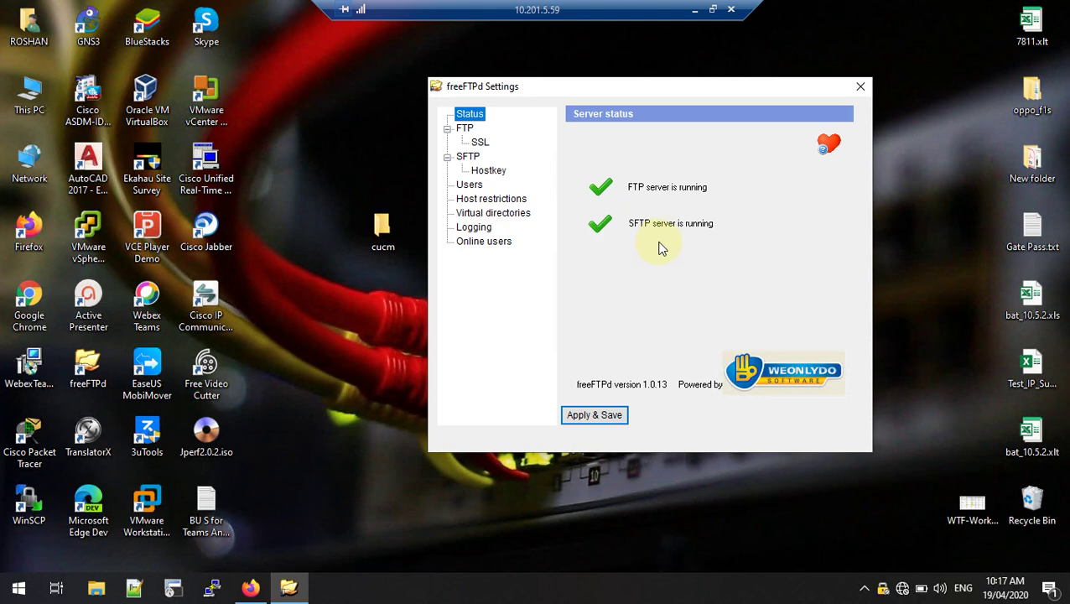
# - Remove the existing cisco user from freeFTPd
pyautogui.click(470, 185)
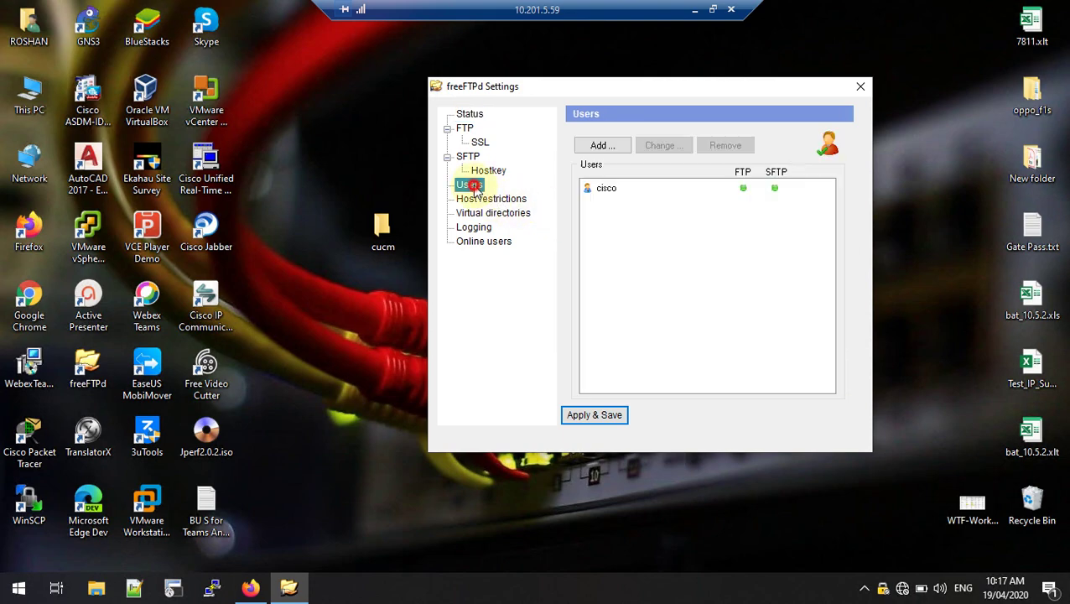
pyautogui.click(604, 191)
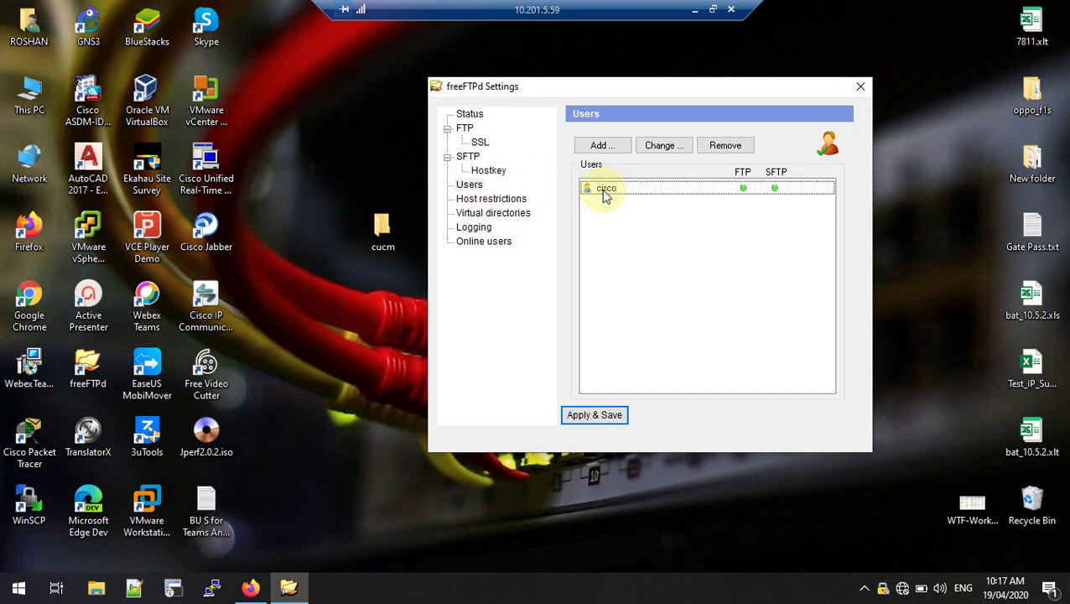
pyautogui.click(725, 146)
pyautogui.click(566, 340)
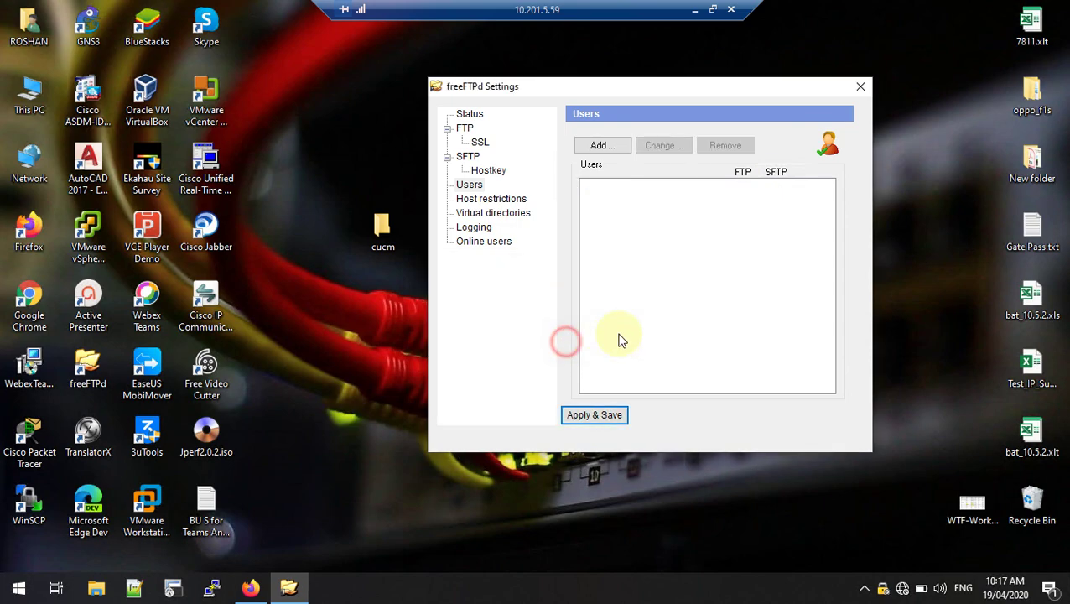
# - Add user voice with SHA1 hash authorization and enter its password twice
pyautogui.click(623, 146)
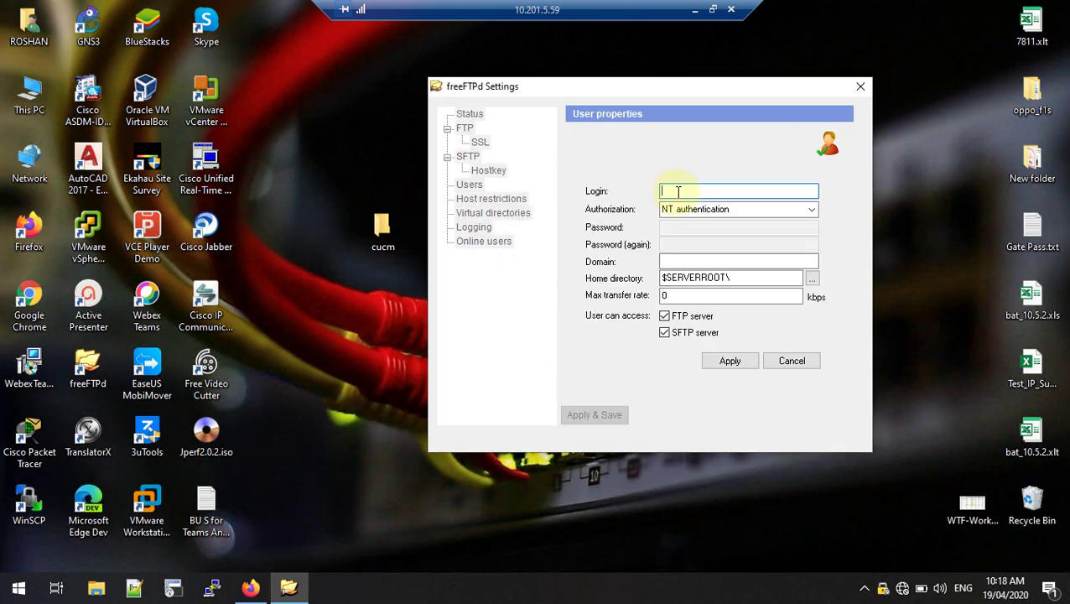
pyautogui.write('voice')
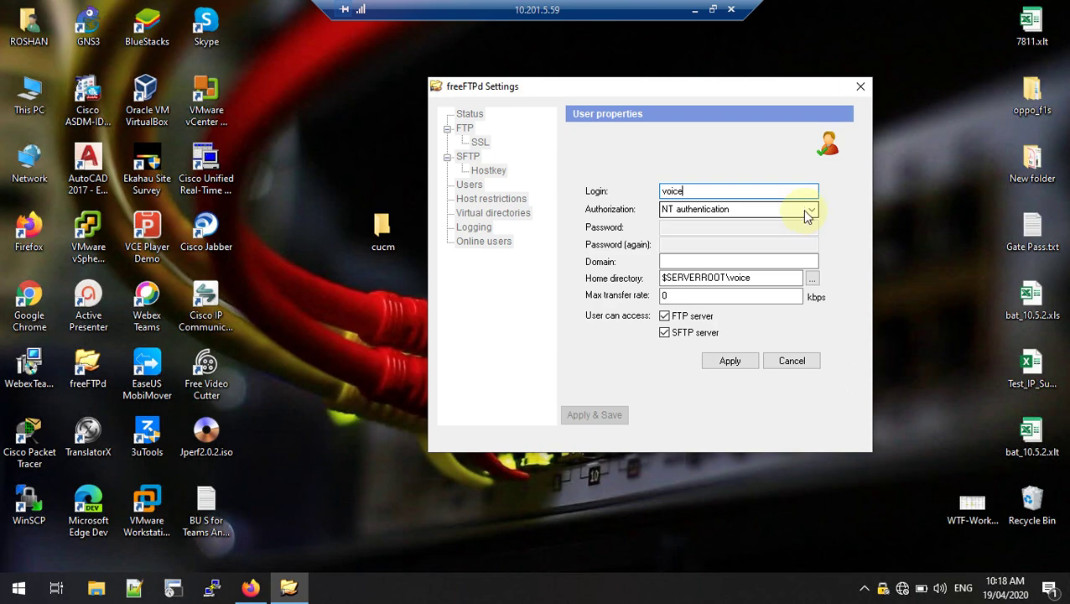
pyautogui.click(810, 210)
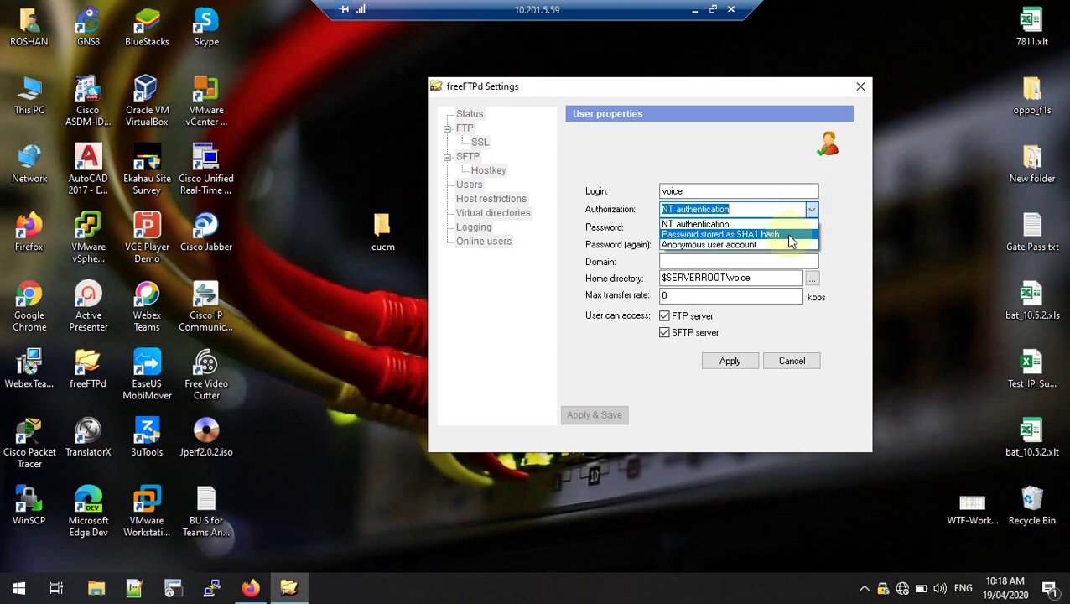
pyautogui.click(788, 235)
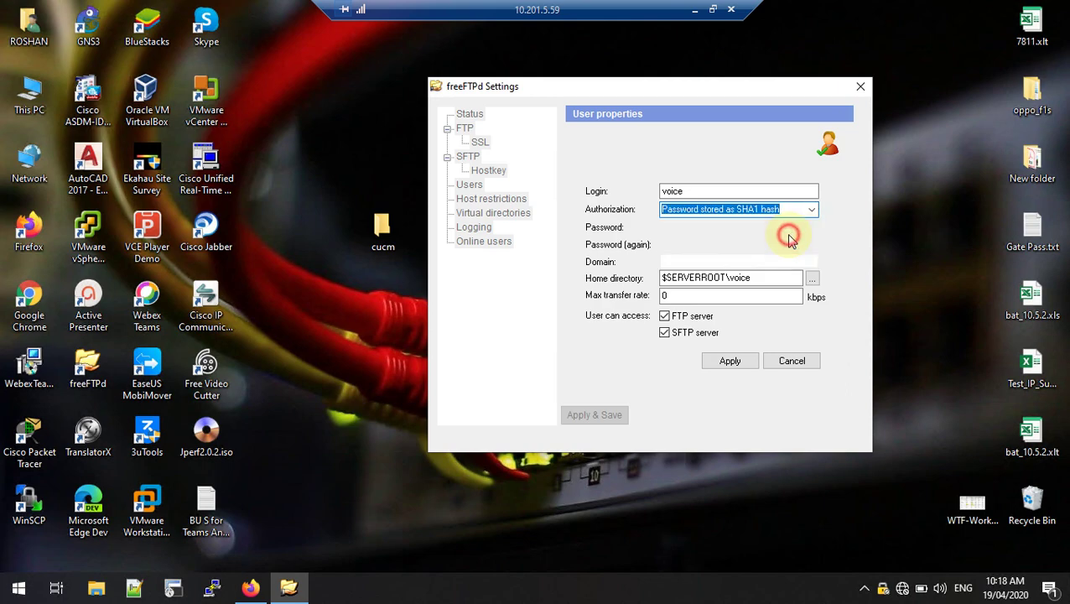
pyautogui.click(691, 228)
pyautogui.write('v')
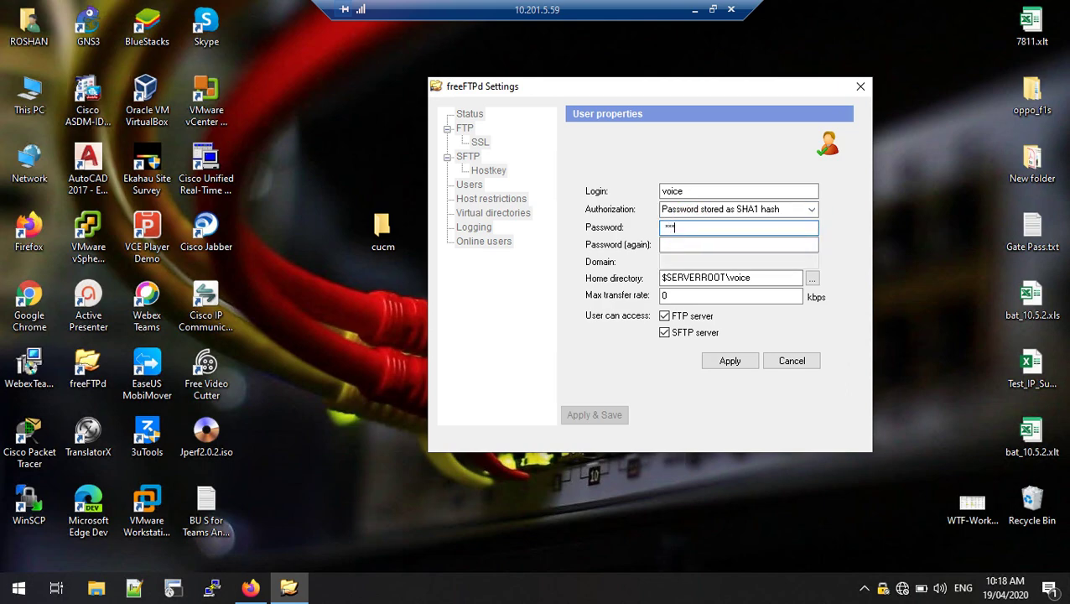
pyautogui.click(695, 244)
pyautogui.write('v')
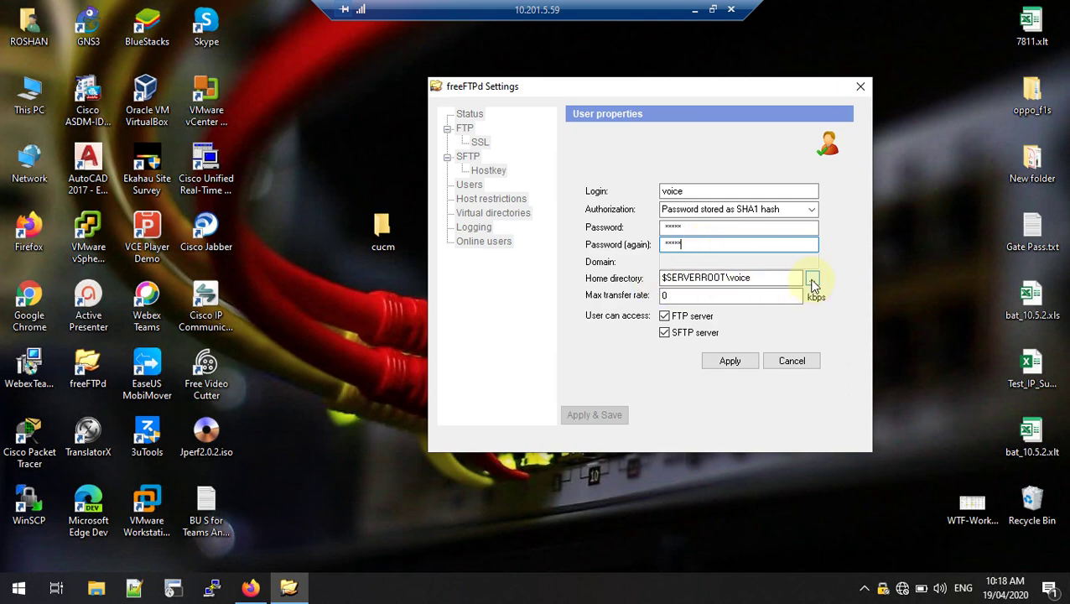
# - Set voice's home directory to Desktop\cucm and apply the new user
pyautogui.click(812, 282)
pyautogui.click(448, 246)
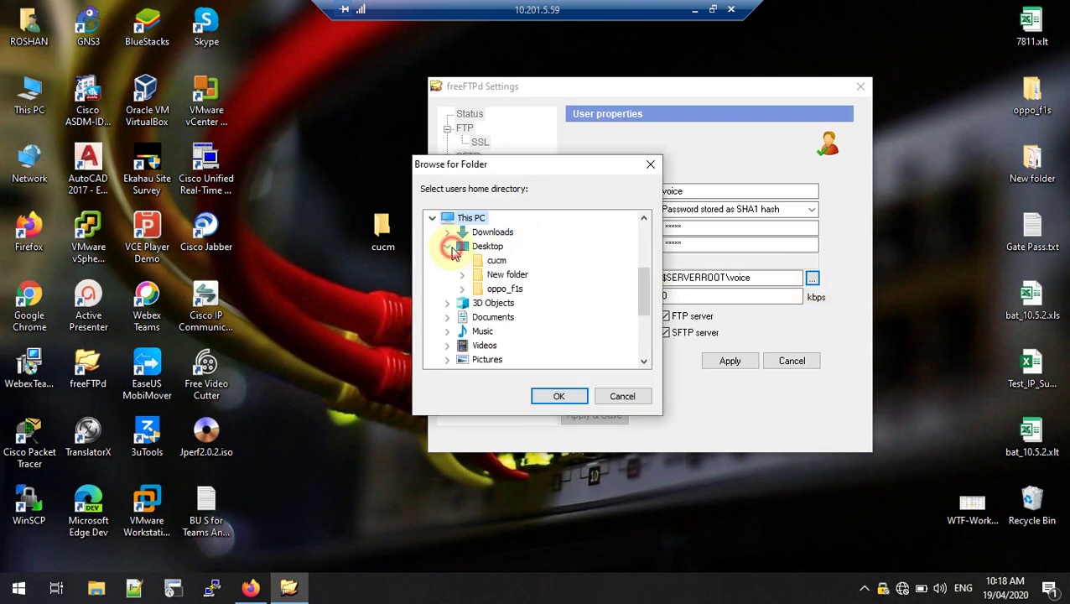
pyautogui.click(493, 261)
pyautogui.click(562, 396)
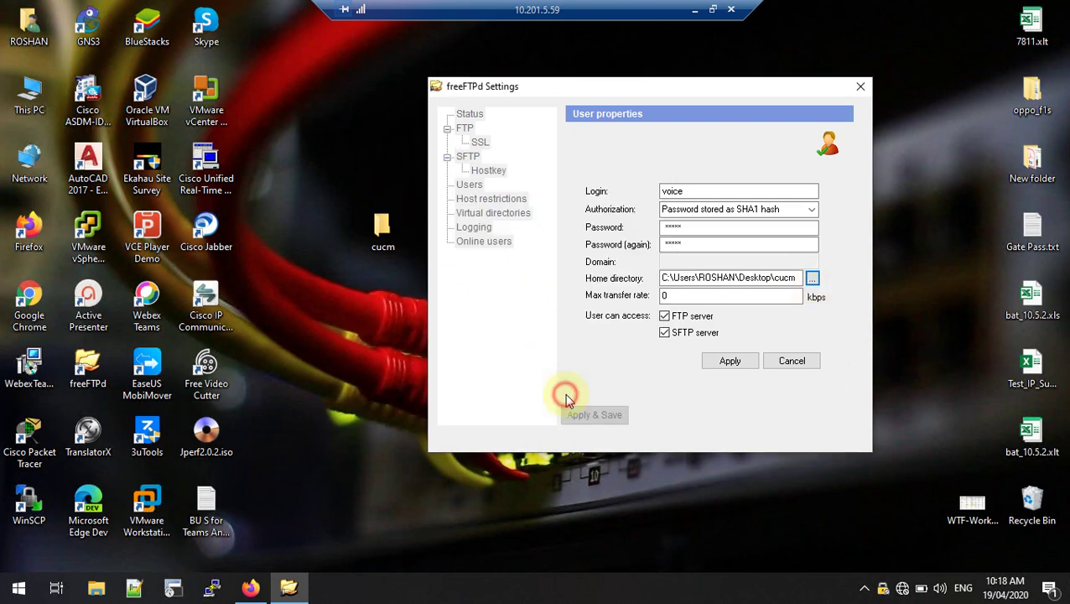
pyautogui.click(728, 365)
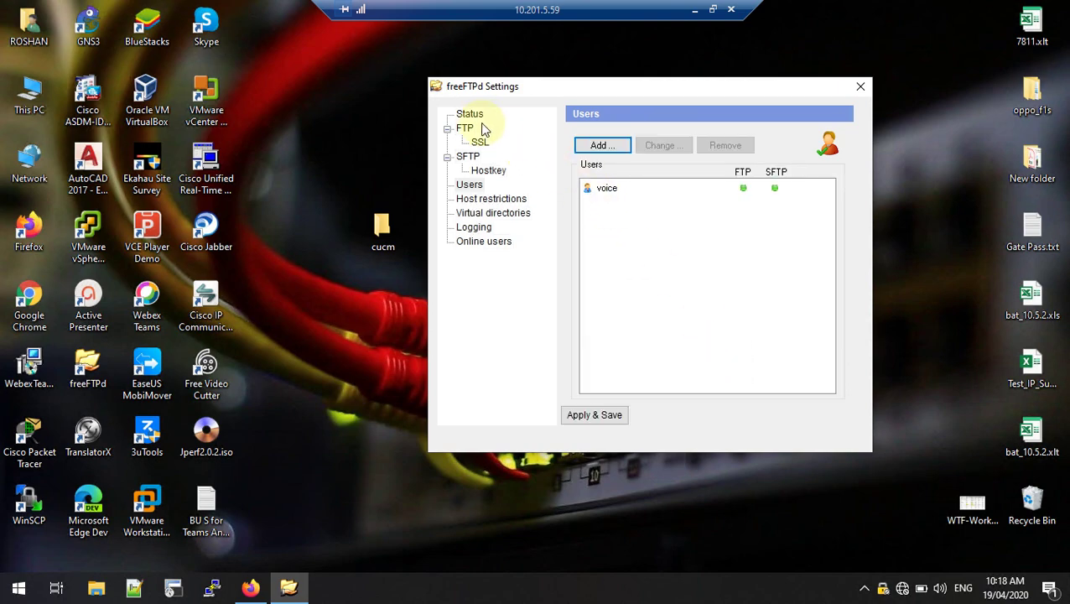
pyautogui.click(465, 129)
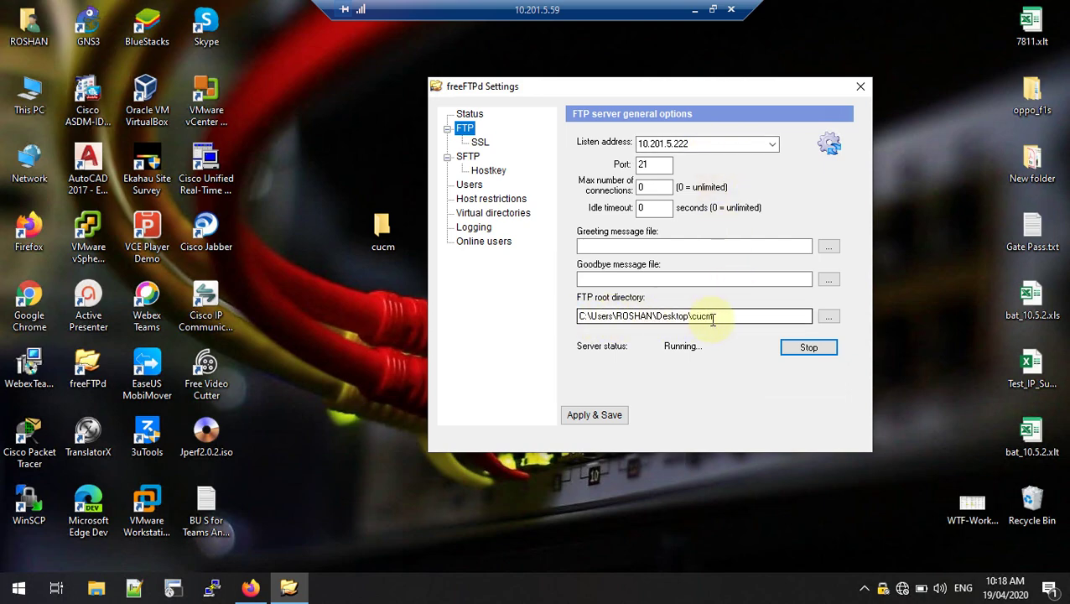
# - Check the SFTP listen address, port and cucm root, then return to the Users list
pyautogui.click(469, 157)
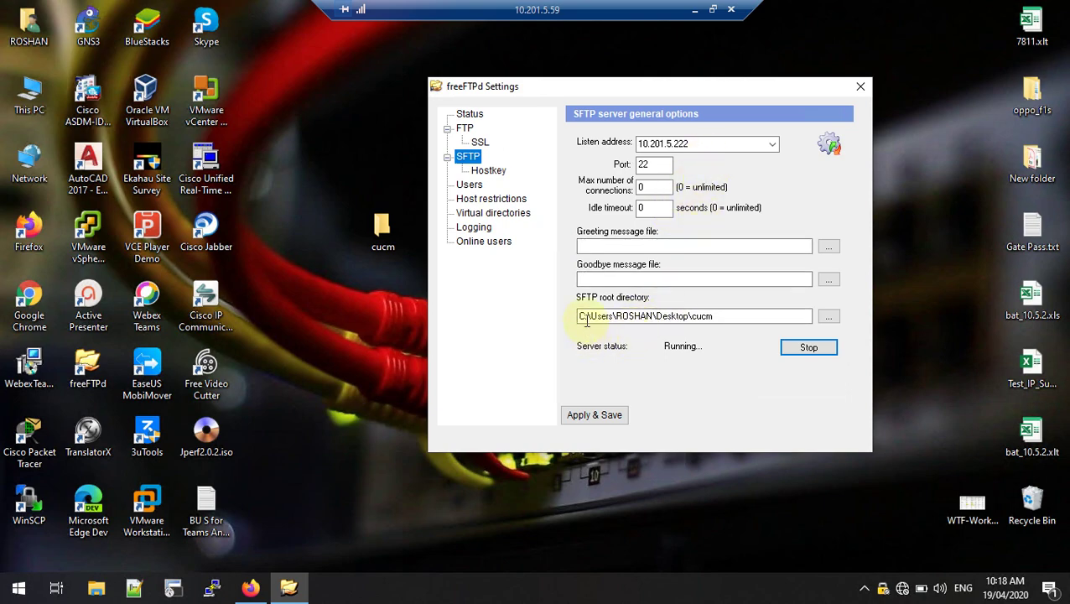
pyautogui.click(580, 299)
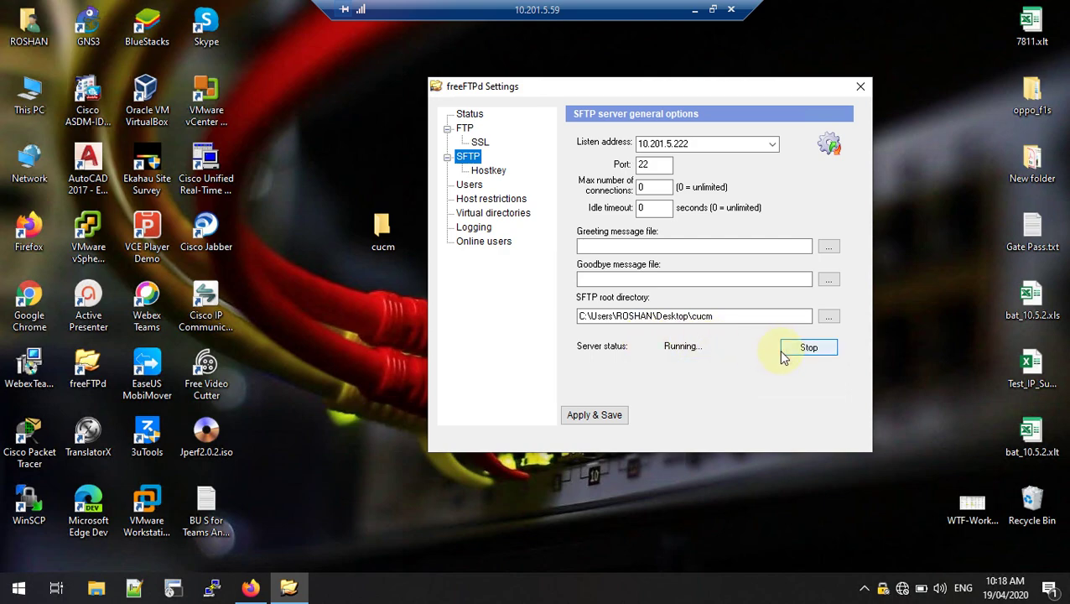
pyautogui.click(475, 187)
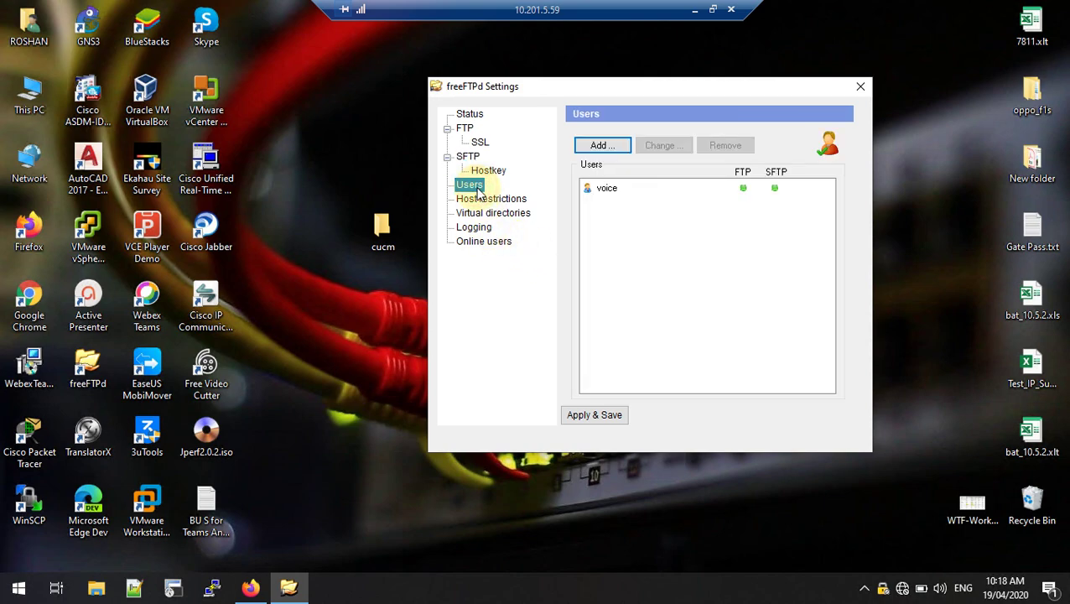
pyautogui.doubleClick(612, 190)
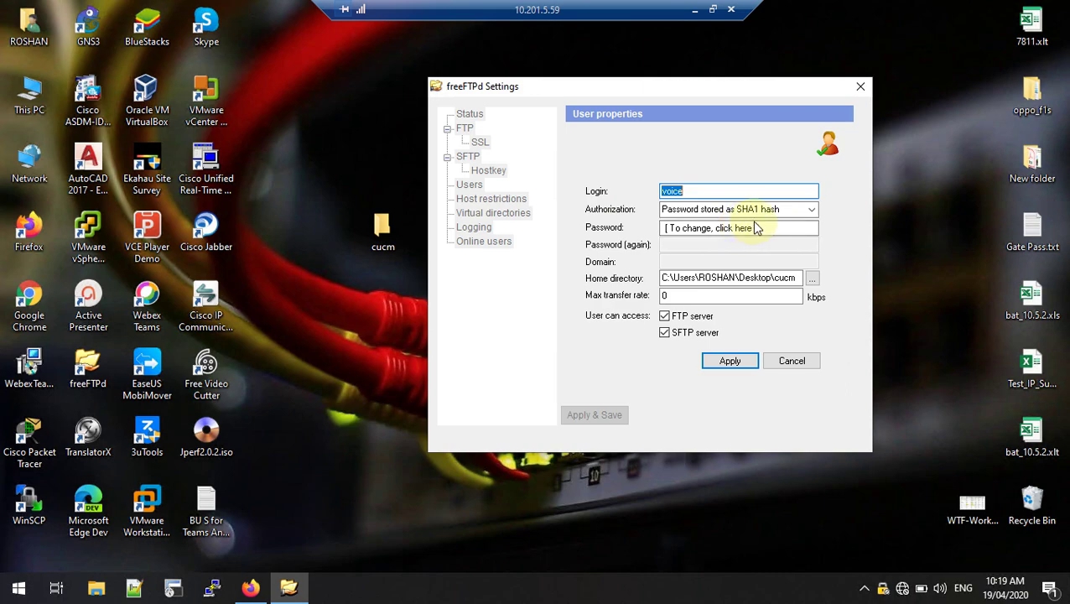
pyautogui.click(745, 362)
pyautogui.moveTo(635, 83)
pyautogui.mouseDown()
pyautogui.moveTo(597, 88)
pyautogui.moveTo(629, 84)
pyautogui.mouseUp()
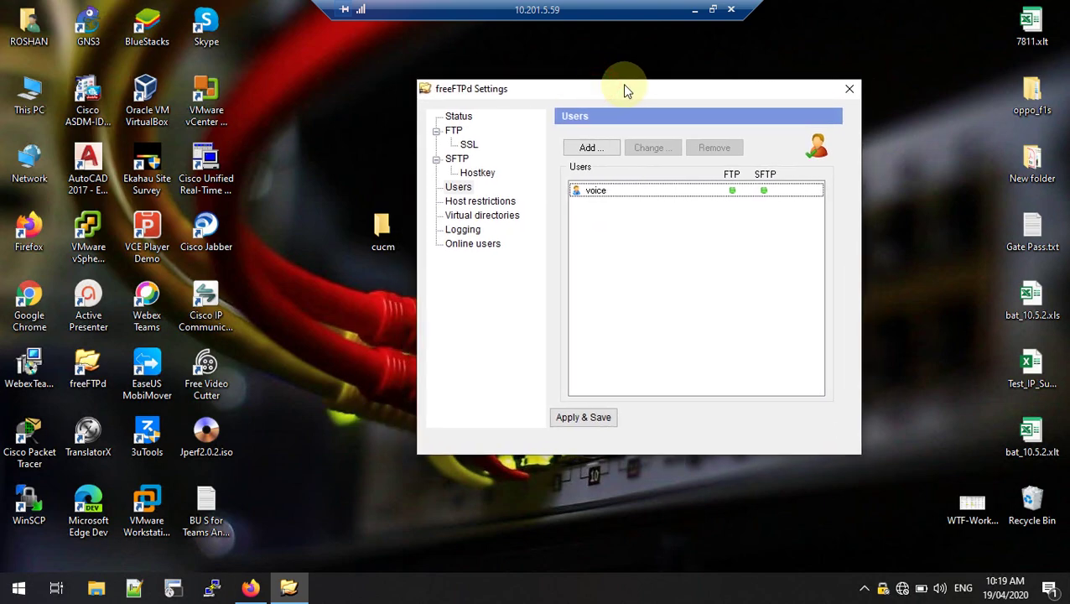
pyautogui.rightClick(338, 128)
pyautogui.click(359, 179)
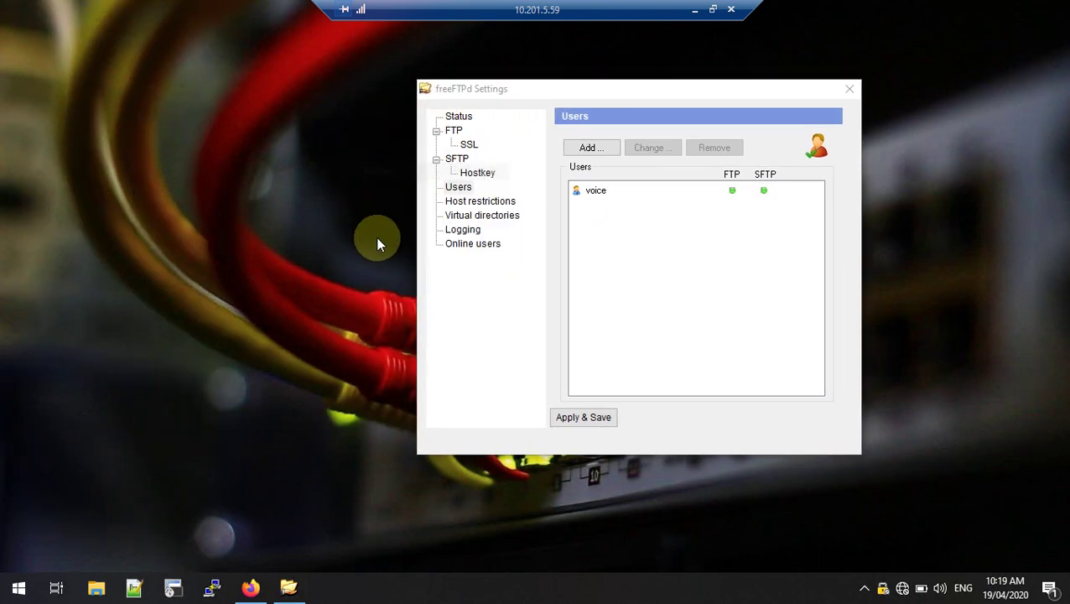
pyautogui.rightClick(354, 134)
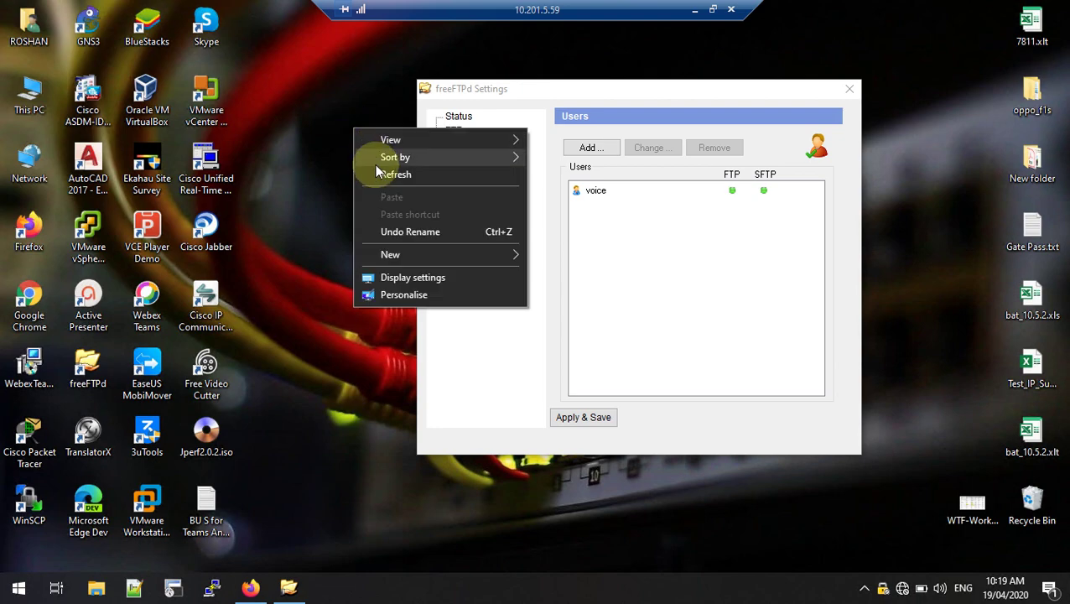
pyautogui.click(361, 172)
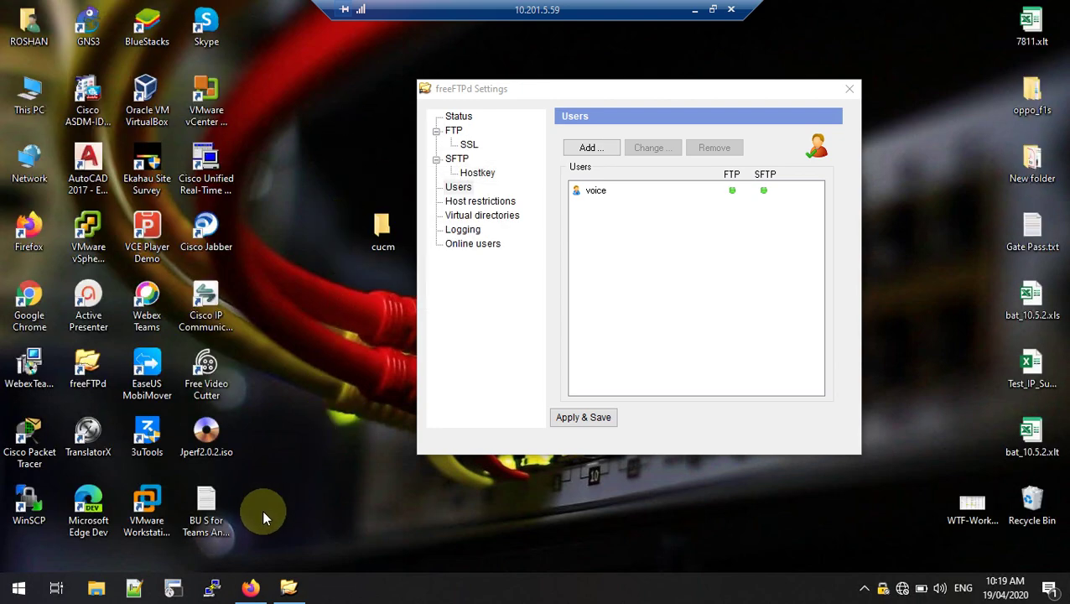
# - In Cisco Unified CM Administration, go to Disaster Recovery System via the Navigation list
pyautogui.click(250, 588)
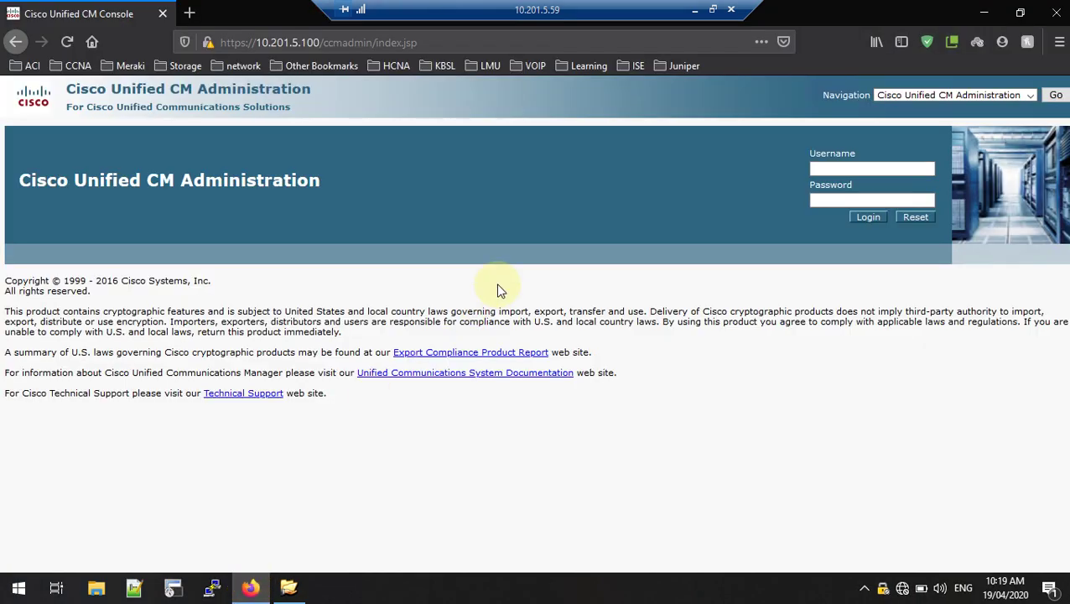
pyautogui.click(964, 96)
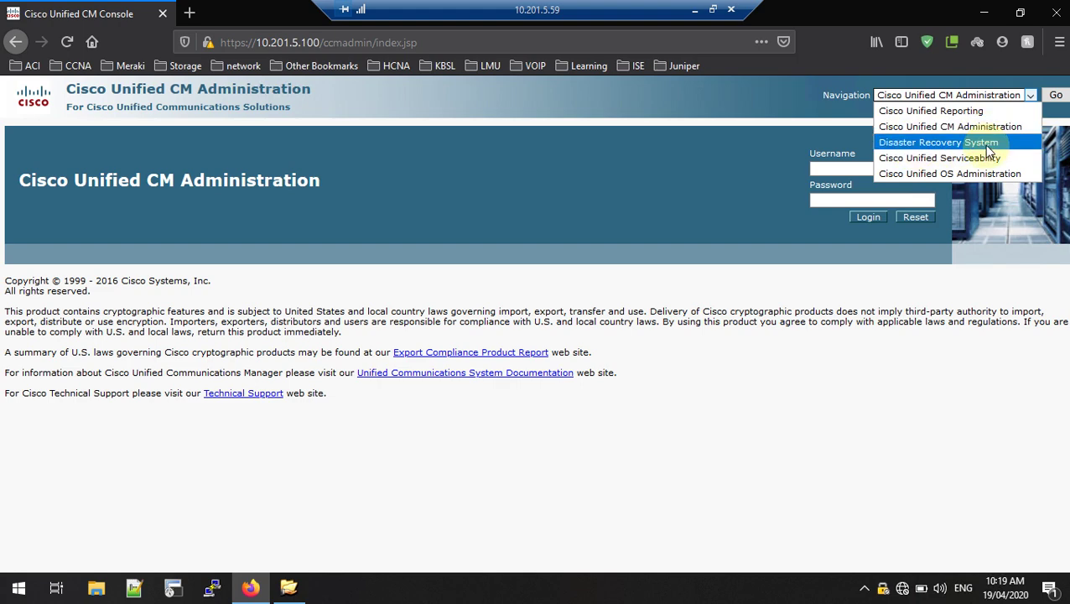
pyautogui.click(977, 145)
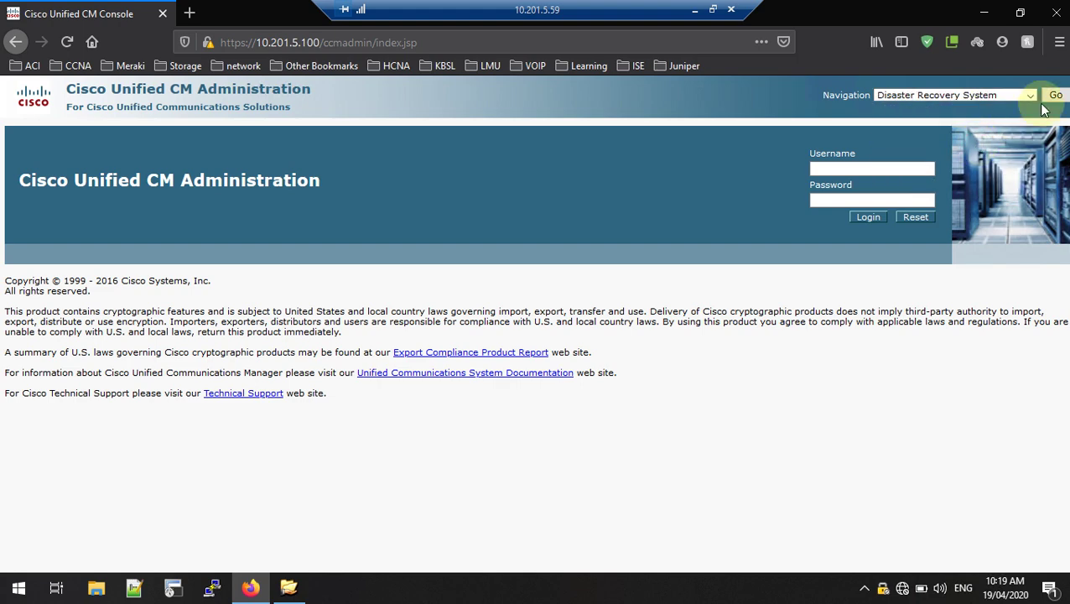
pyautogui.click(1055, 96)
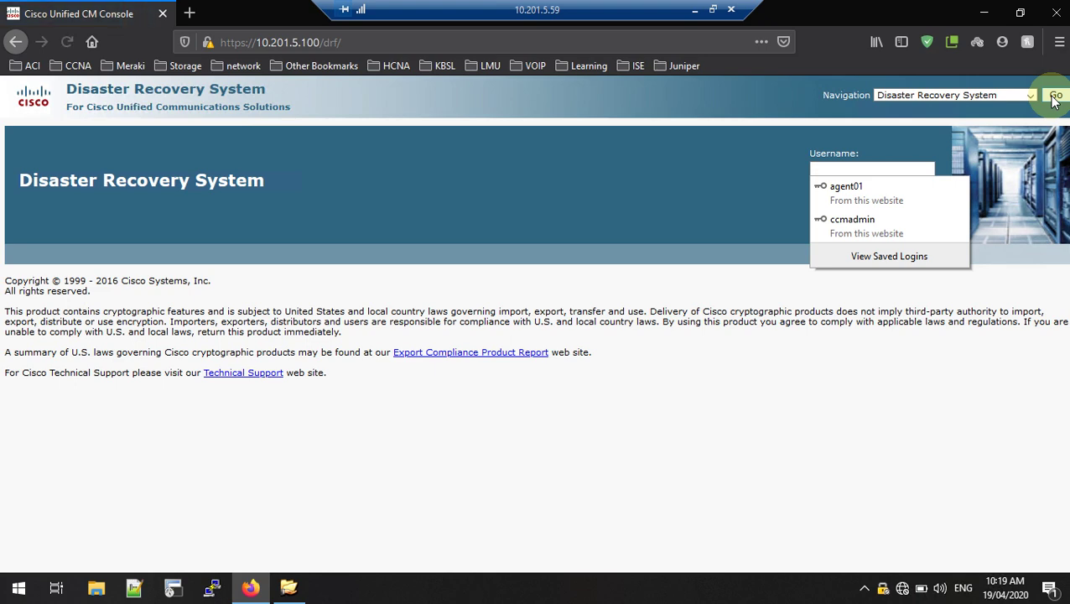
# - Enter the administrator username on the Disaster Recovery System login page
pyautogui.click(693, 438)
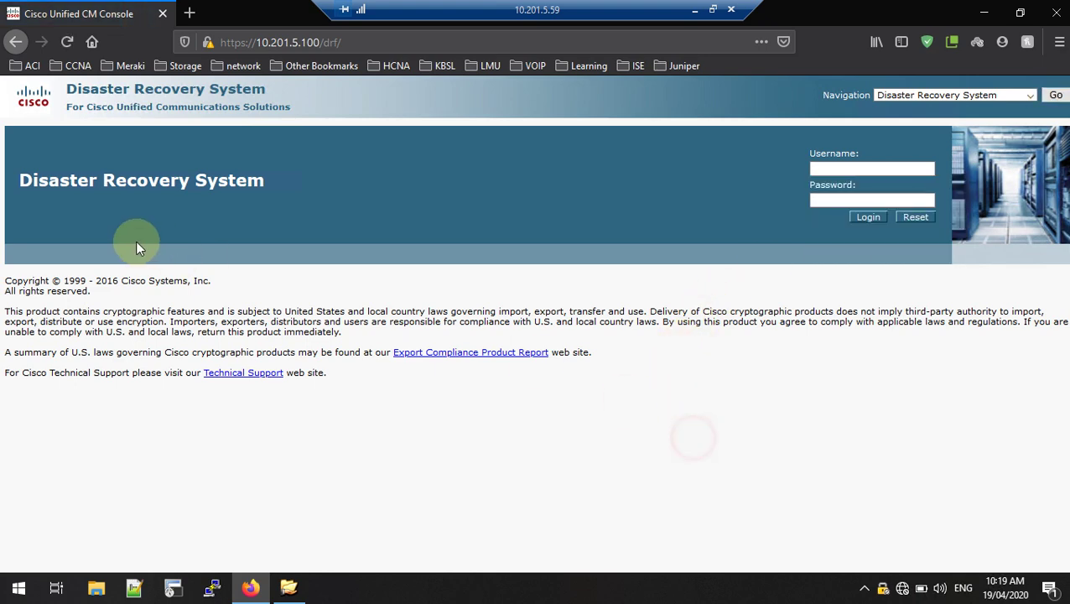
pyautogui.moveTo(25, 180); pyautogui.dragTo(327, 180)
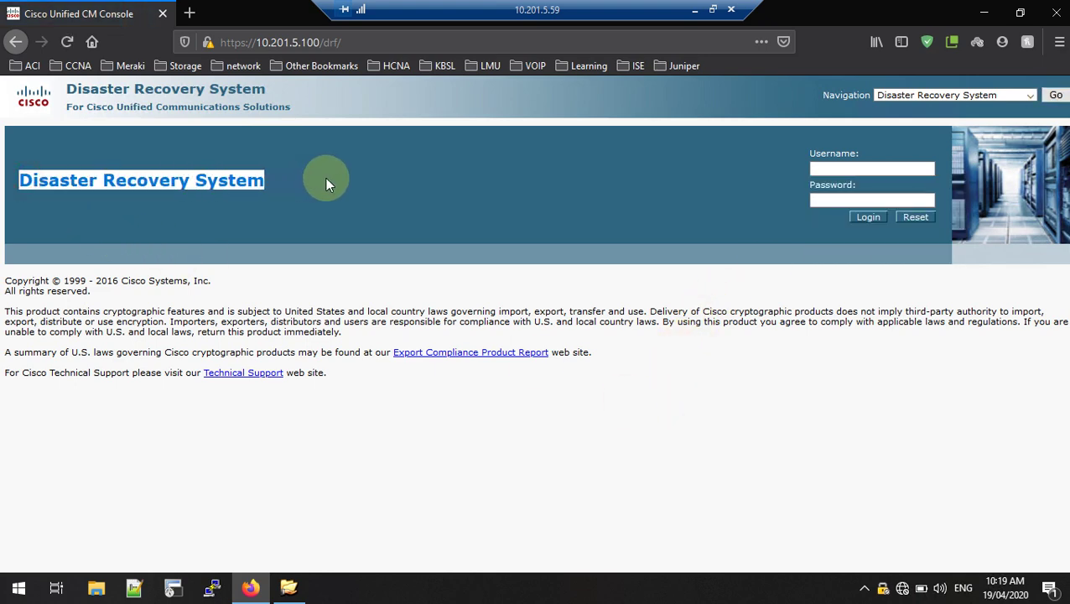
pyautogui.click(537, 177)
pyautogui.click(835, 173)
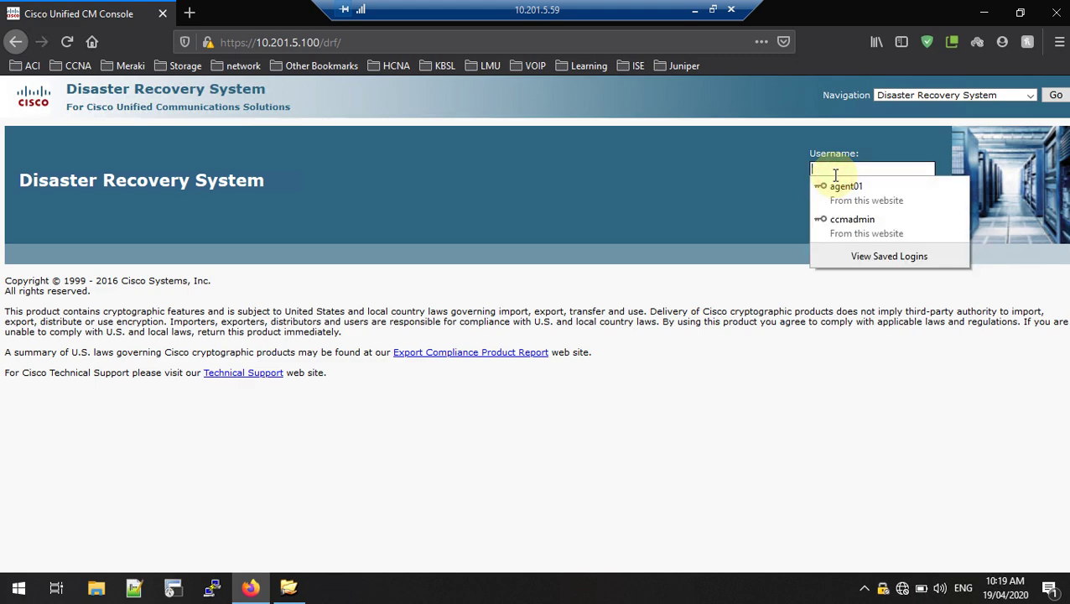
pyautogui.write('cc')
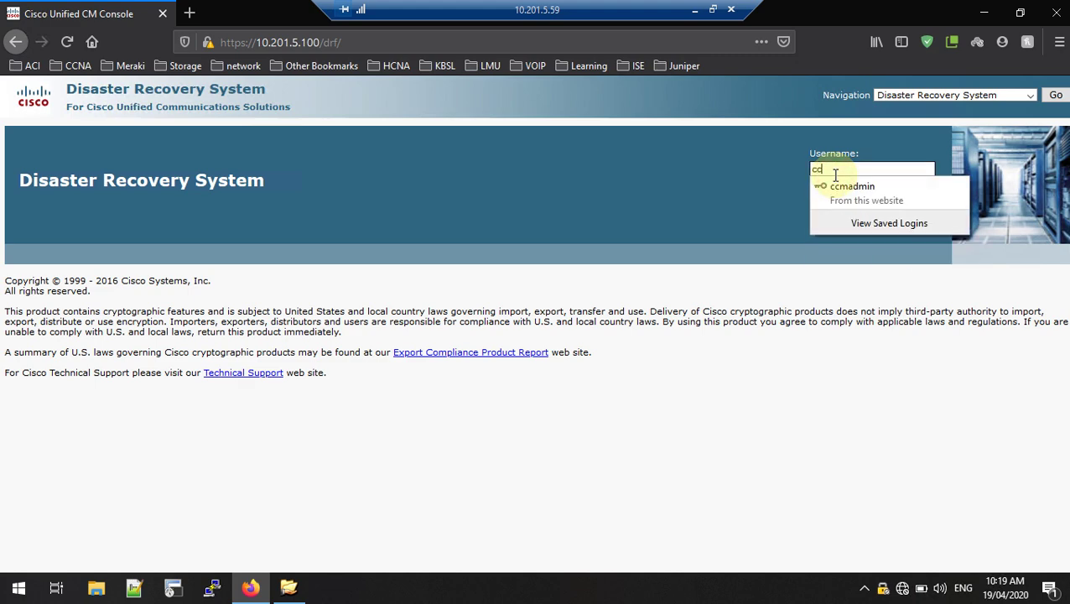
pyautogui.write('madmin')
pyautogui.press('Tab')
# - Type the administrator password and log in
pyautogui.press('BackSpace')
pyautogui.press('BackSpace')
pyautogui.press('BackSpace')
pyautogui.press('BackSpace')
pyautogui.press('BackSpace')
pyautogui.press('BackSpace')
pyautogui.press('BackSpace')
pyautogui.press('BackSpace')
pyautogui.press('BackSpace')
pyautogui.press('BackSpace')
pyautogui.press('BackSpace')
pyautogui.write('*****')
pyautogui.press('BackSpace')
pyautogui.press('BackSpace')
pyautogui.write('****')
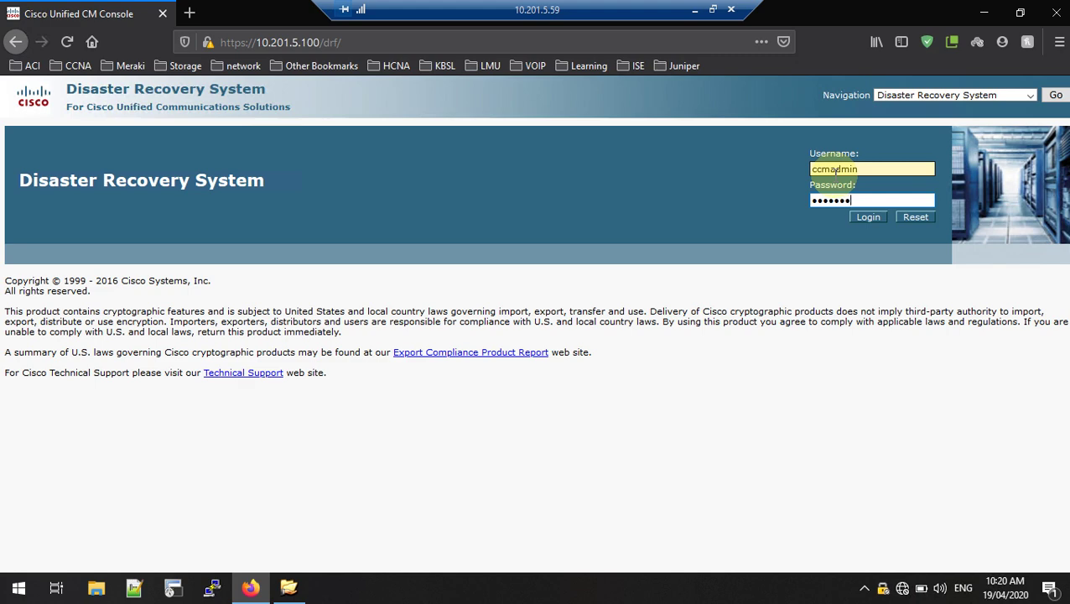
pyautogui.press('BackSpace')
pyautogui.press('BackSpace')
pyautogui.press('BackSpace')
pyautogui.press('BackSpace')
pyautogui.press('BackSpace')
pyautogui.press('BackSpace')
pyautogui.press('BackSpace')
pyautogui.write('***********')
pyautogui.click(873, 219)
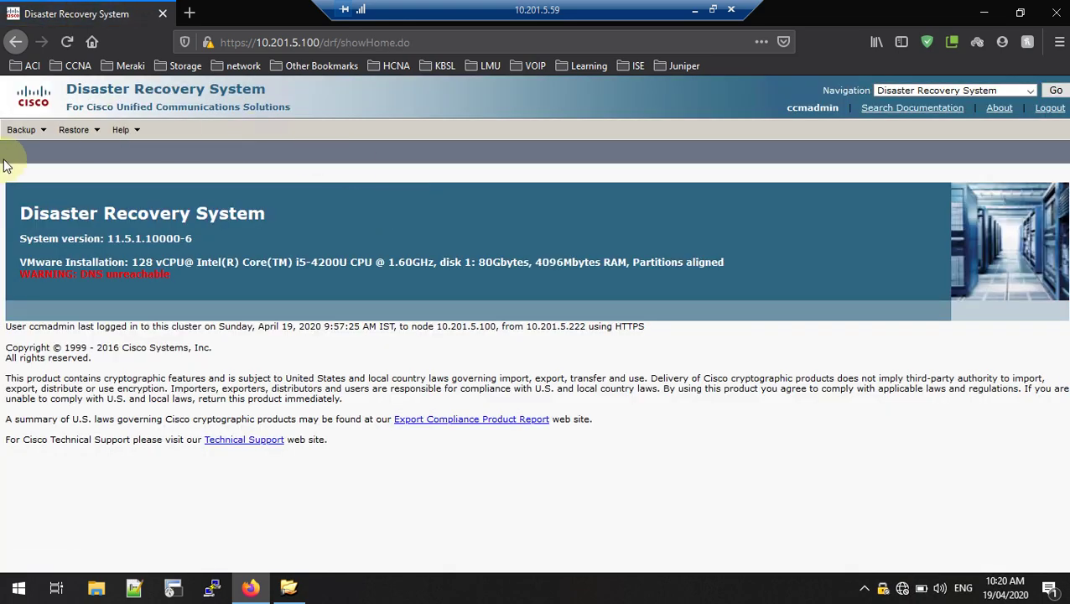
# - Go to Backup > Backup Device and choose Add New to get a blank device form
pyautogui.click(39, 130)
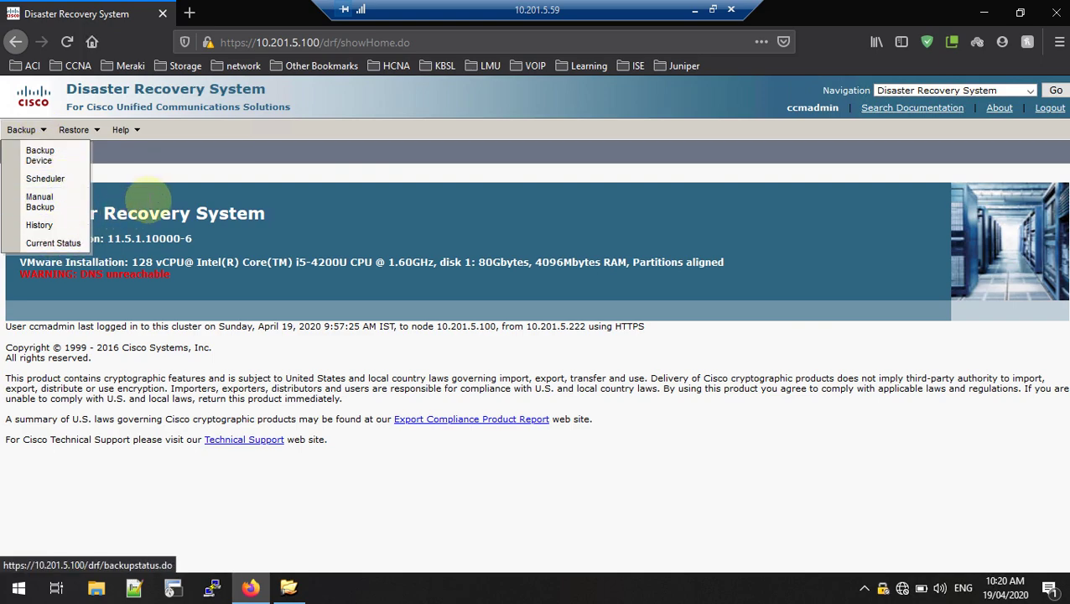
pyautogui.click(70, 131)
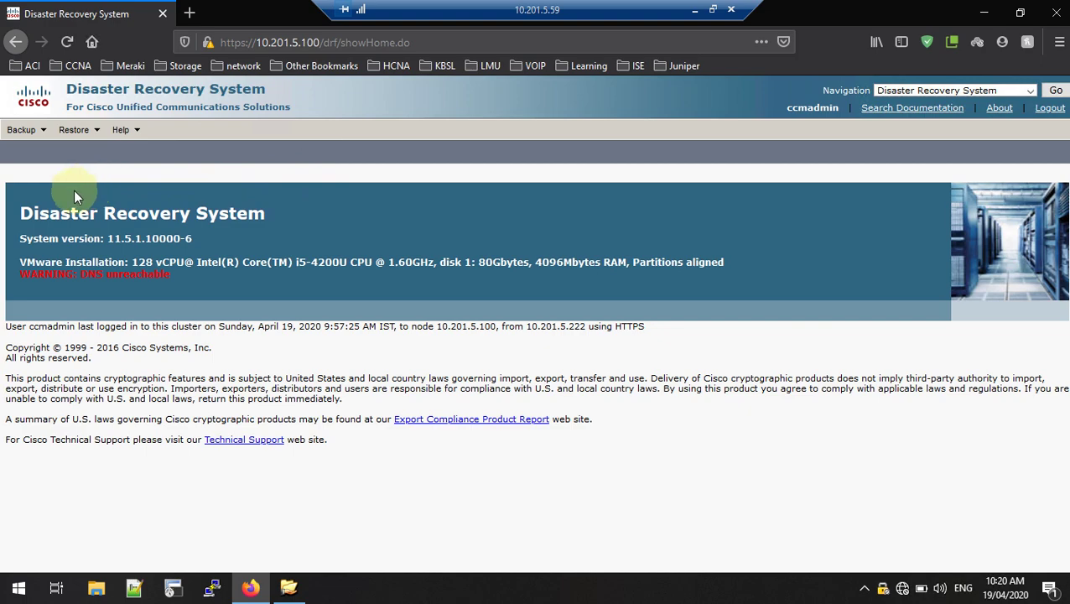
pyautogui.moveTo(31, 129)
pyautogui.click(39, 165)
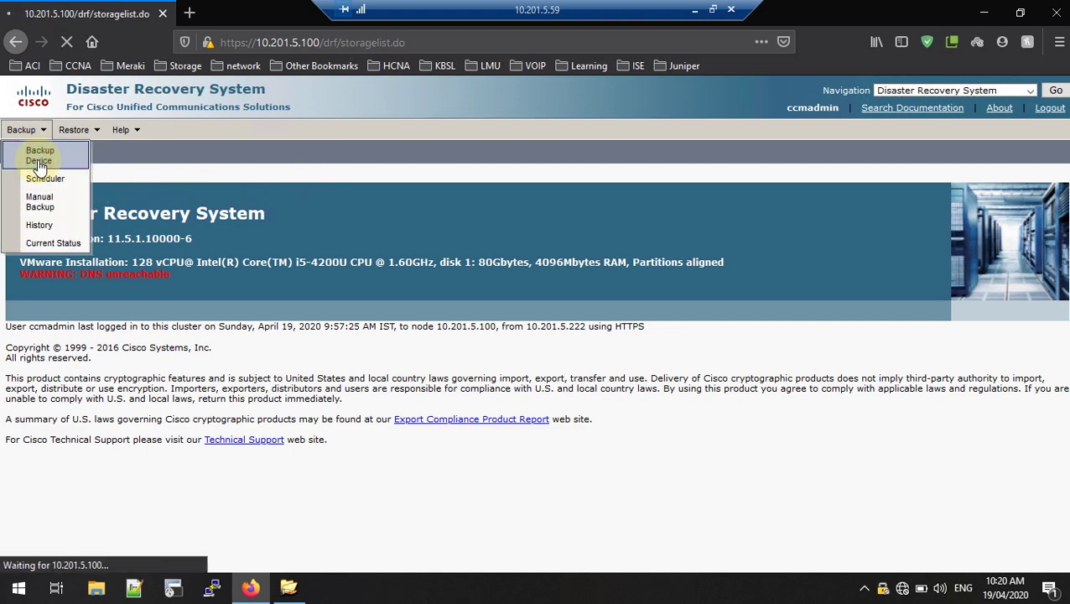
pyautogui.moveTo(30, 131)
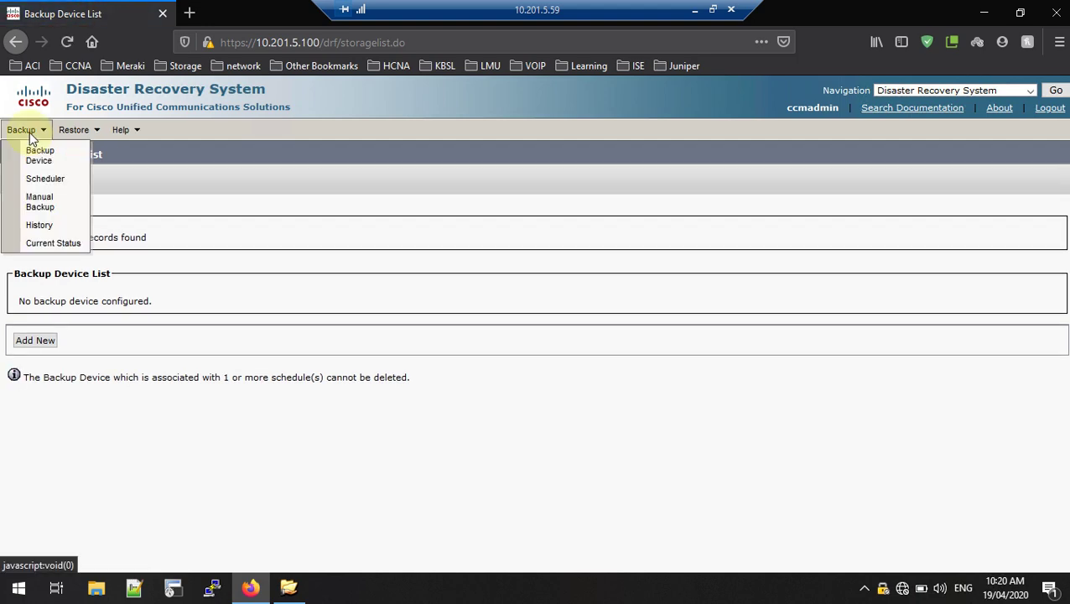
pyautogui.click(362, 206)
pyautogui.click(42, 183)
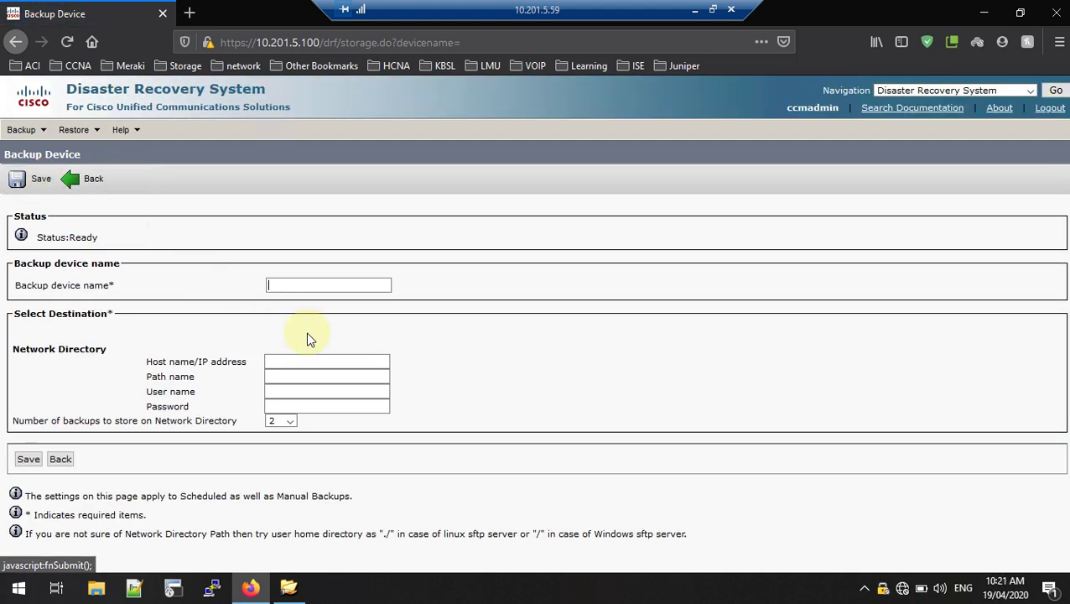
# - Enter backup device name bakup-01 and host IP address 10.201.5.222
pyautogui.click(314, 287)
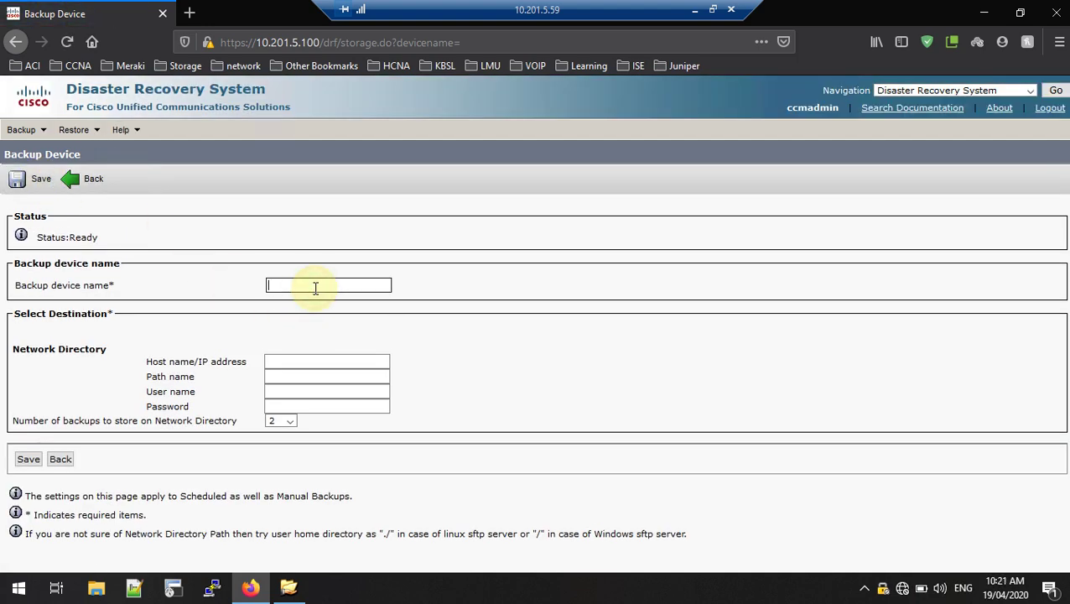
pyautogui.write('bakup-01')
pyautogui.click(282, 357)
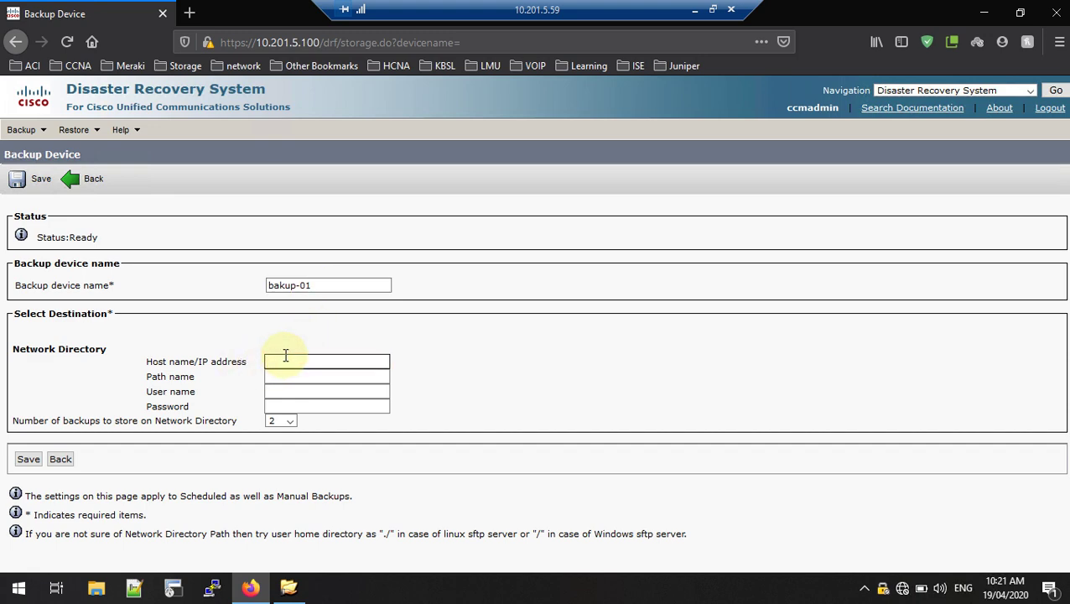
pyautogui.write('10.201.5.222')
pyautogui.click(294, 585)
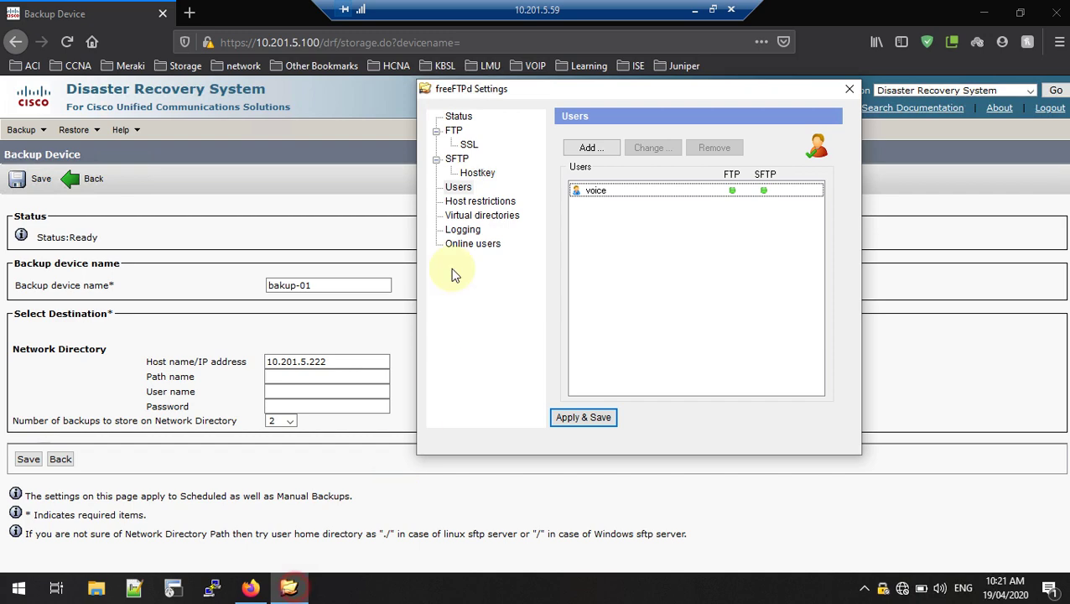
# - Confirm the FTP server runs on 10.201.5.222, then set the backup path name to /
pyautogui.click(455, 132)
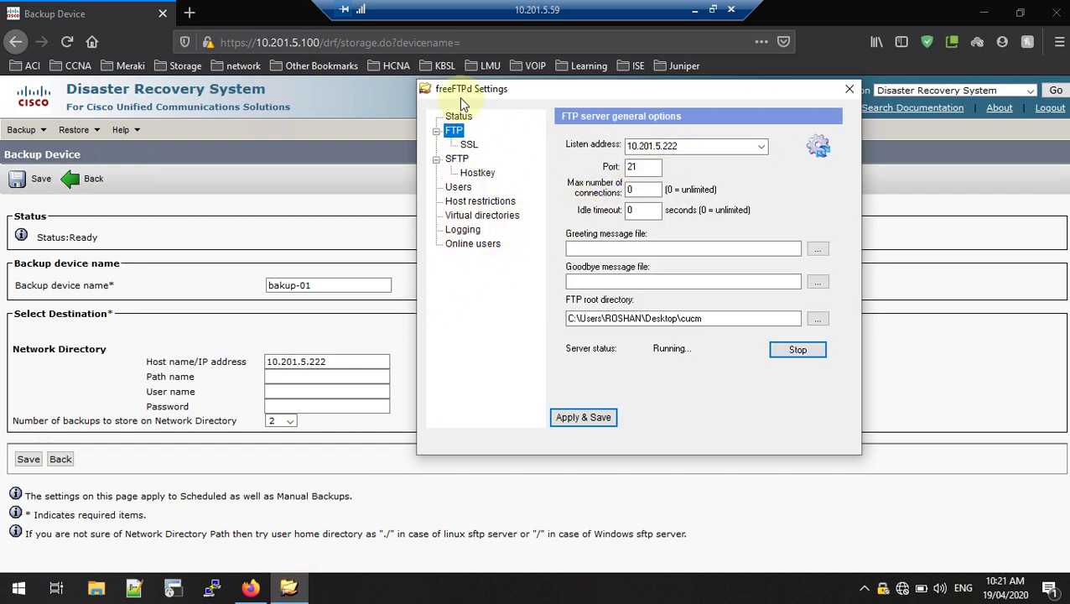
pyautogui.click(192, 227)
pyautogui.click(305, 377)
pyautogui.write('/')
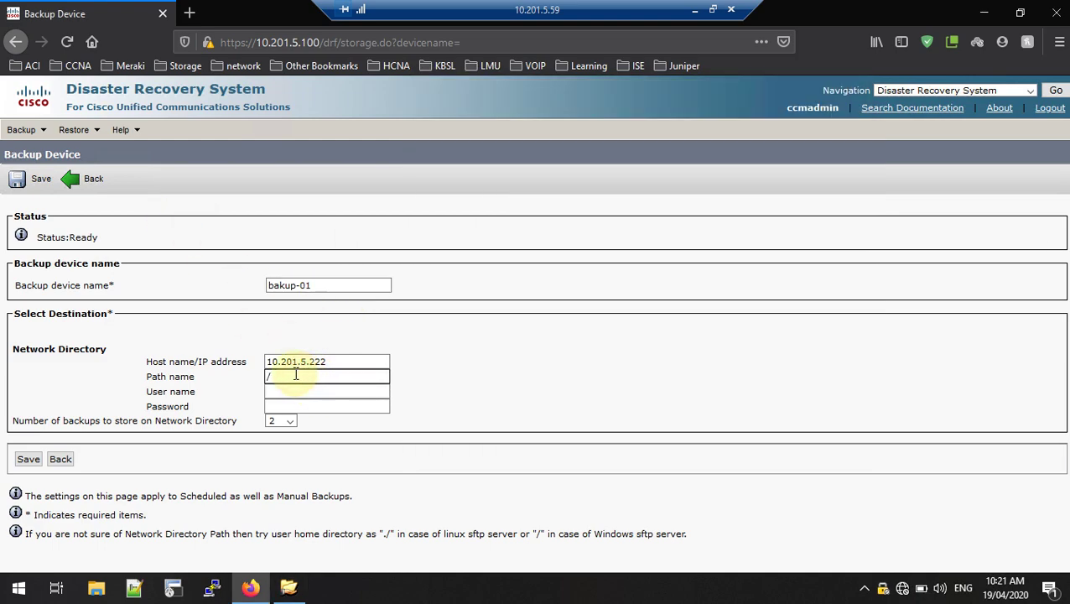
# - Enter user name voice and the FTP password, save bakup-01, and decline storing the login
pyautogui.click(296, 391)
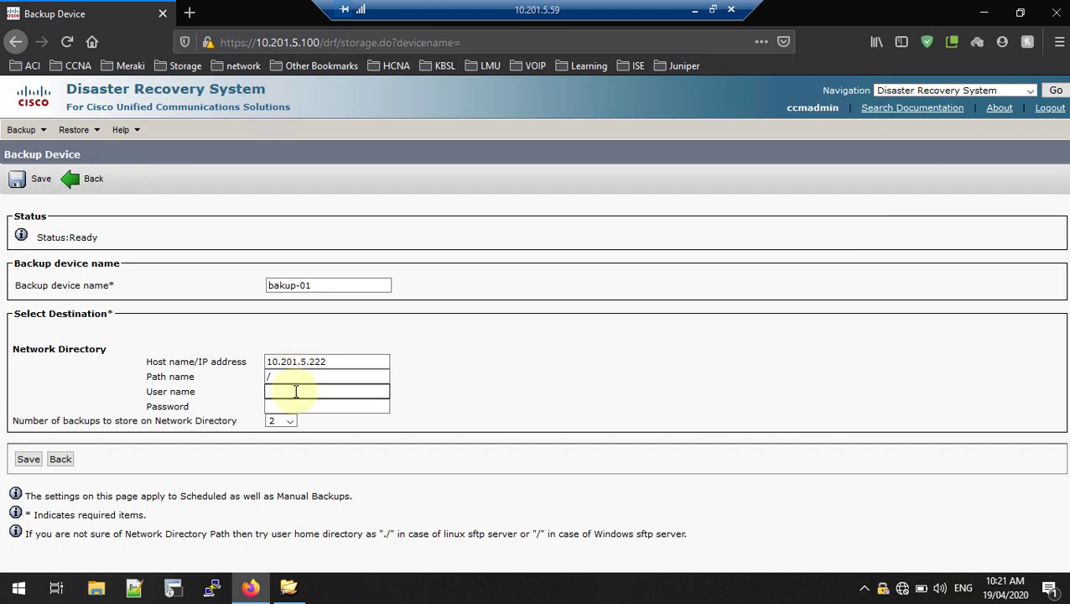
pyautogui.click(295, 391)
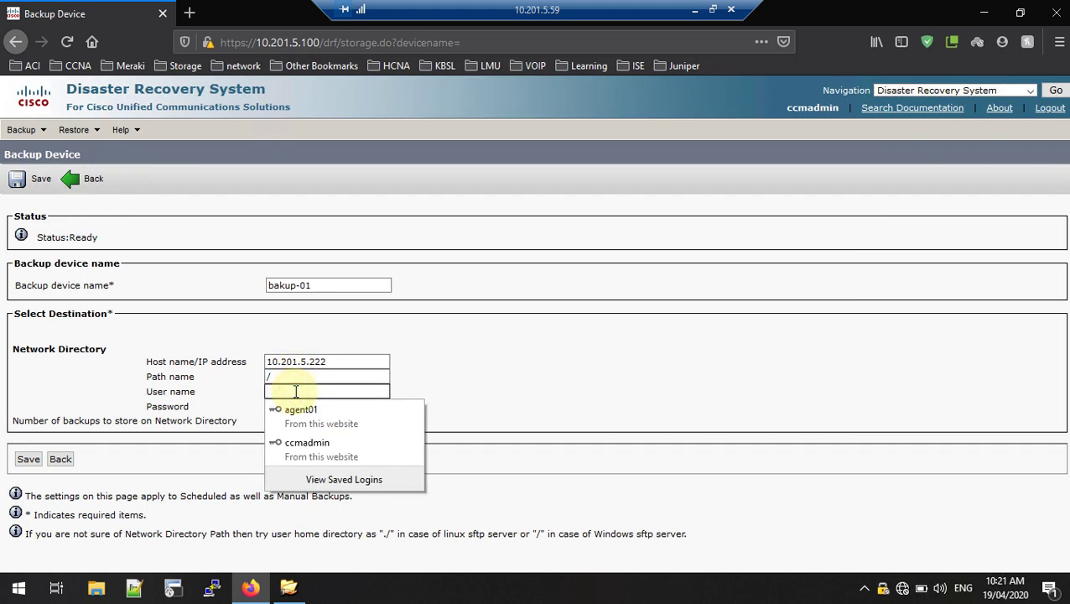
pyautogui.write('voice')
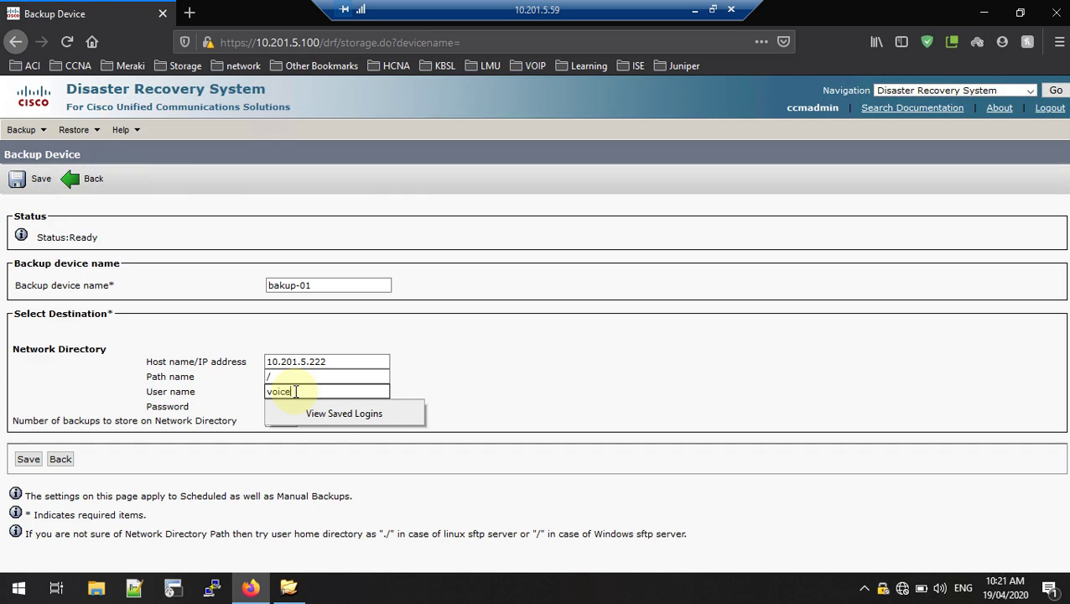
pyautogui.click(281, 407)
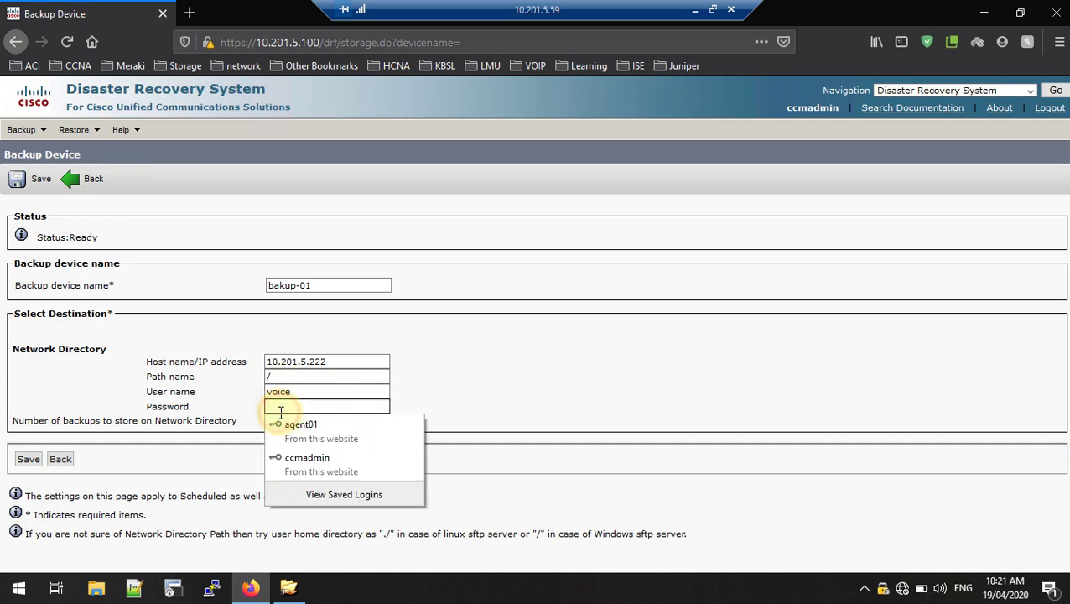
pyautogui.write('****')
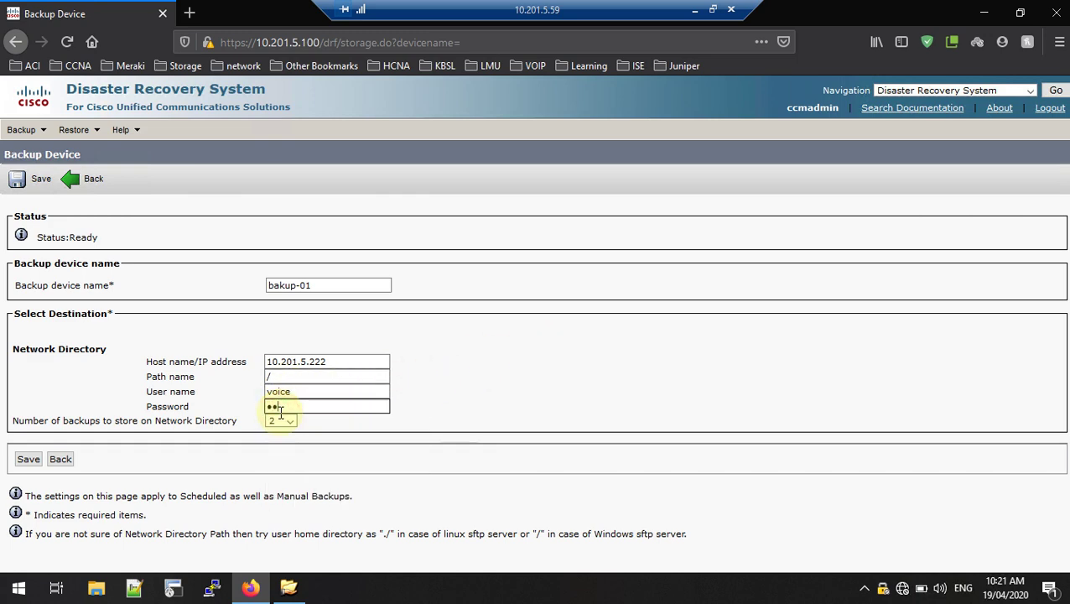
pyautogui.write('*')
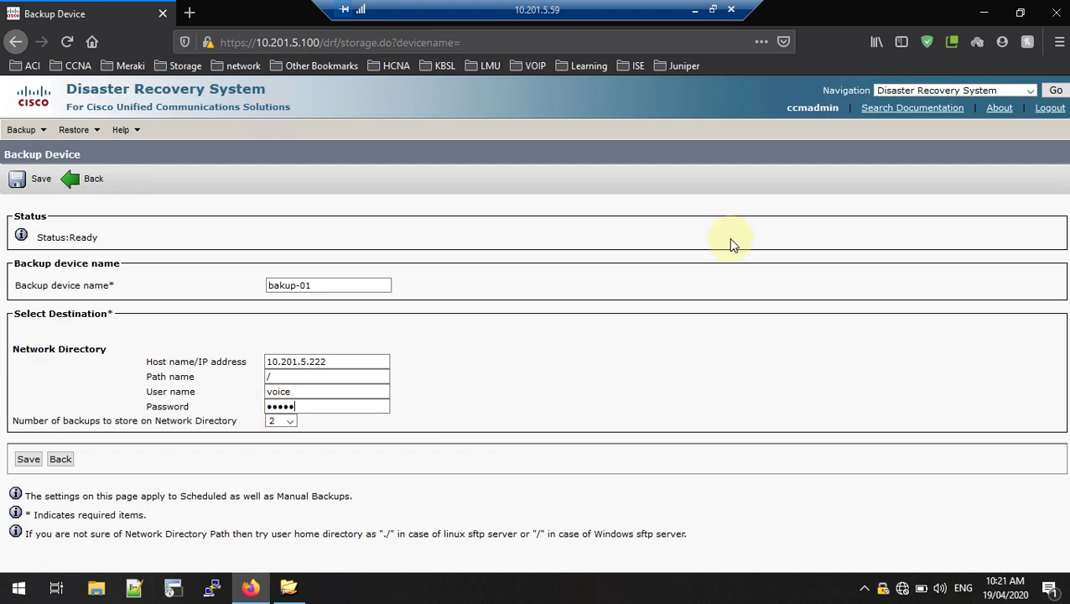
pyautogui.click(28, 459)
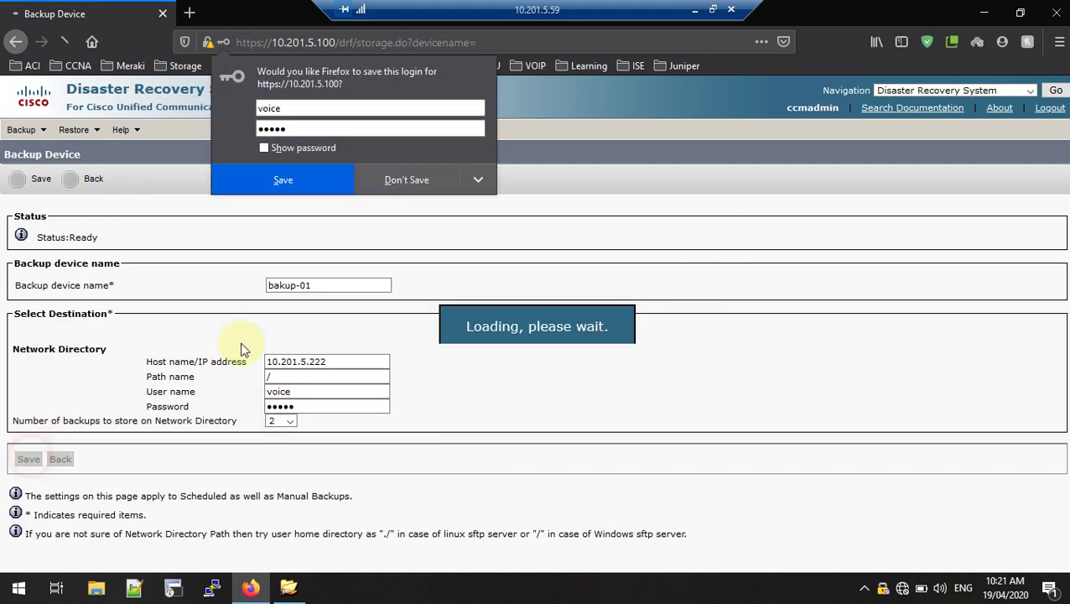
pyautogui.click(419, 186)
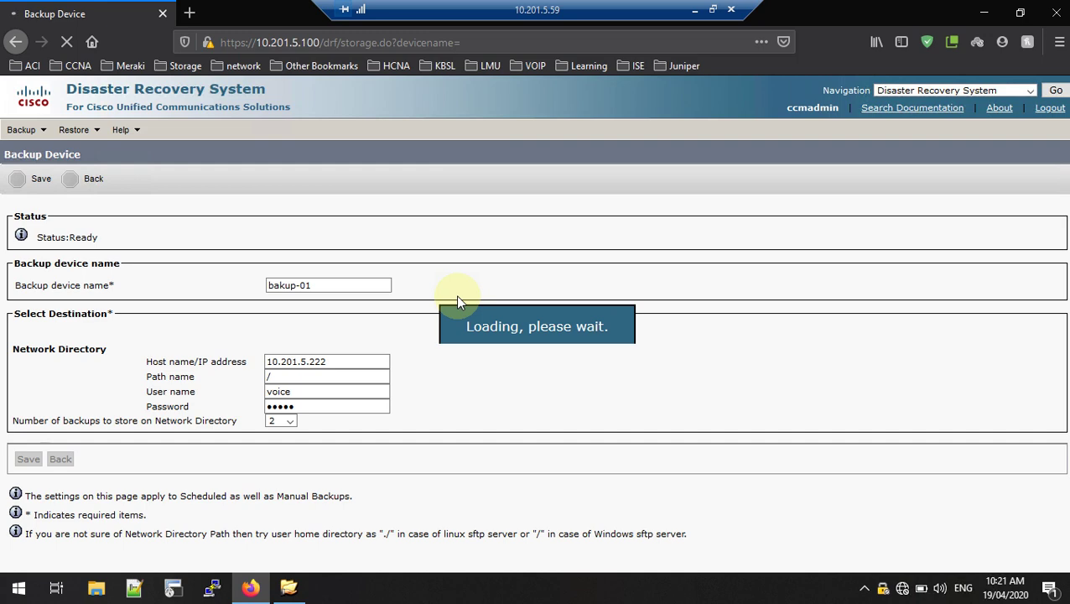
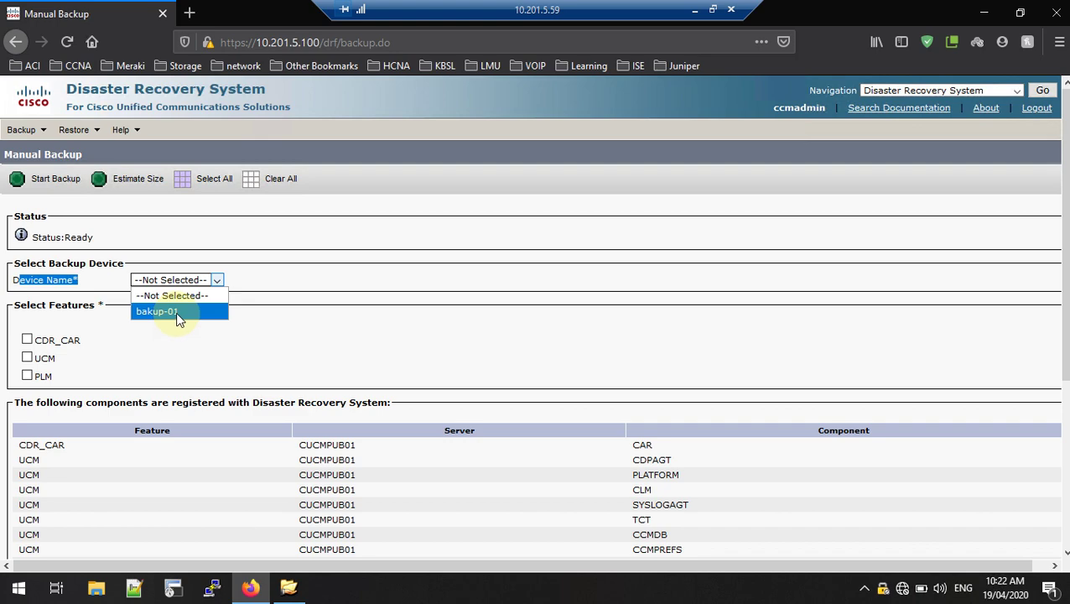
# - Choose bakup-01 as the backup device and tick the CDR_CAR, UCM and PLM features
pyautogui.click(176, 315)
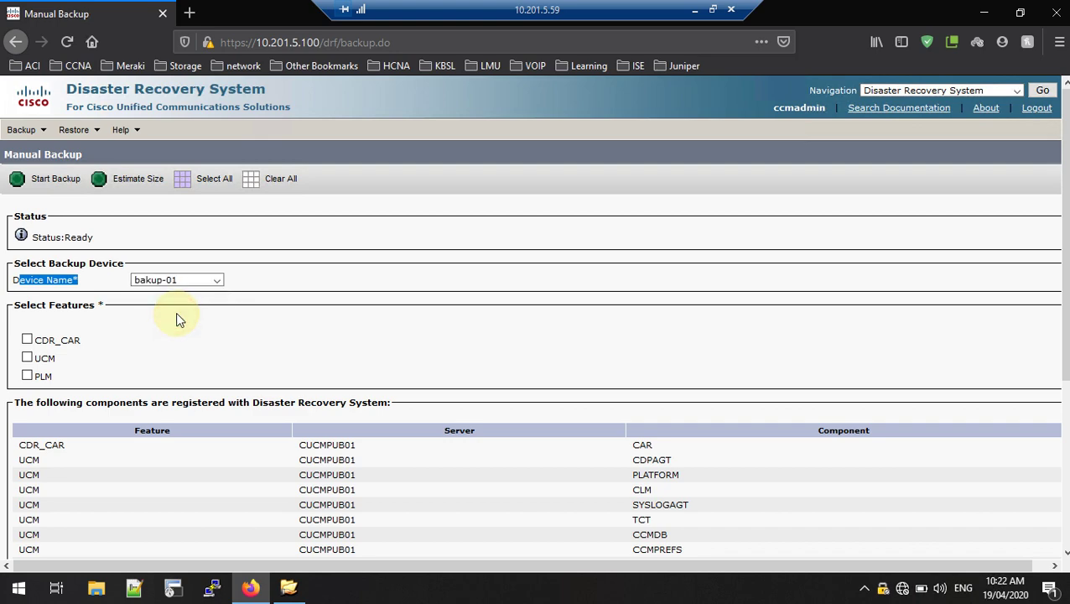
pyautogui.scroll(-3, 176, 318)
pyautogui.scroll(2, 79, 223)
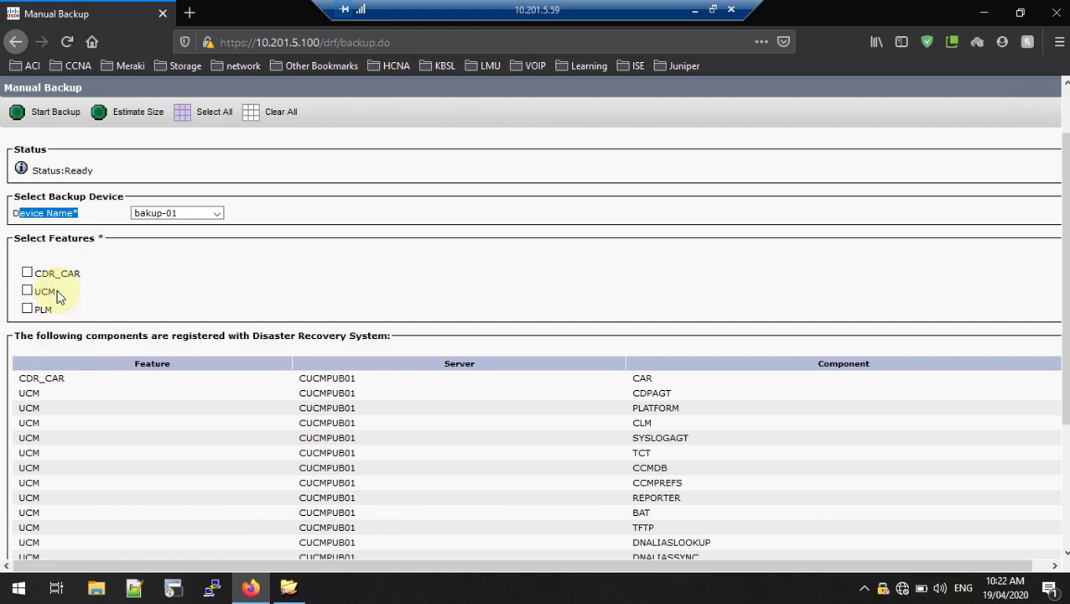
pyautogui.click(27, 273)
pyautogui.click(27, 290)
pyautogui.click(27, 308)
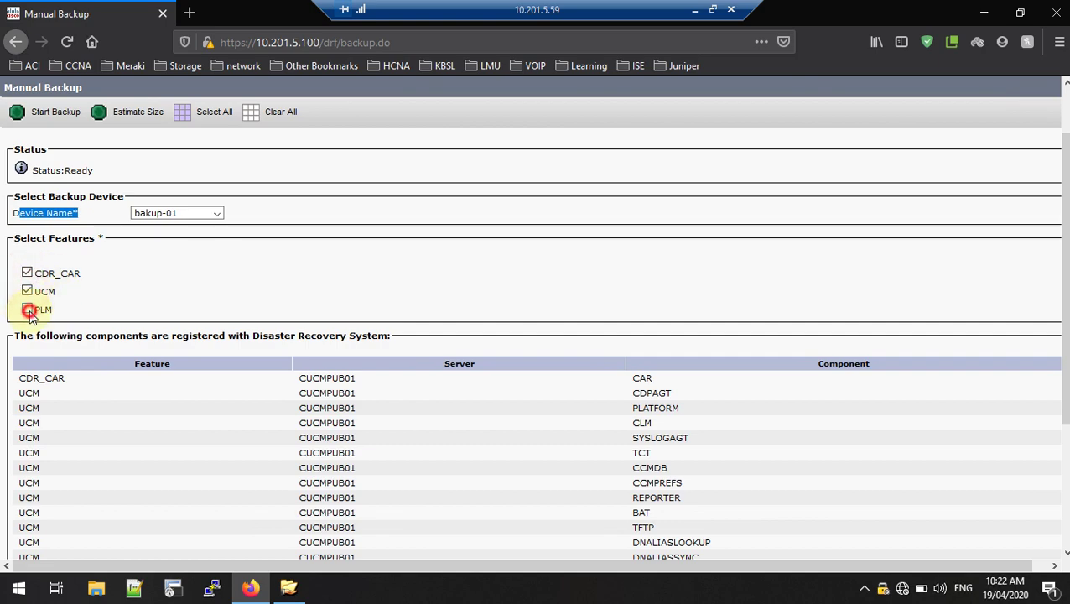
pyautogui.click(198, 296)
pyautogui.scroll(-3, 224, 288)
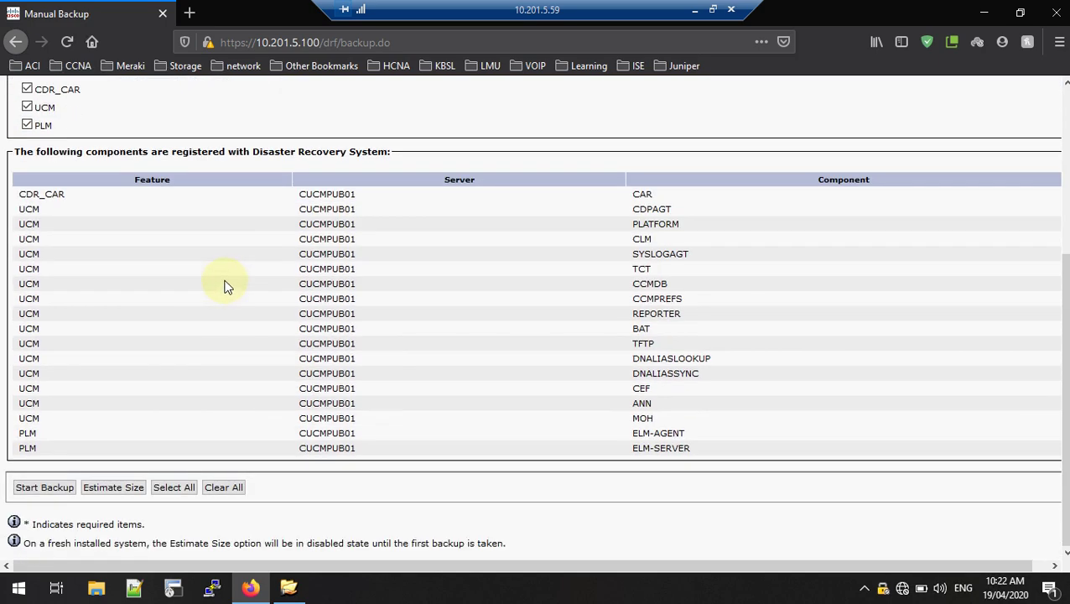
pyautogui.scroll(4, 225, 285)
# - Start the manual backup and acknowledge the archive encryption notice
pyautogui.click(36, 183)
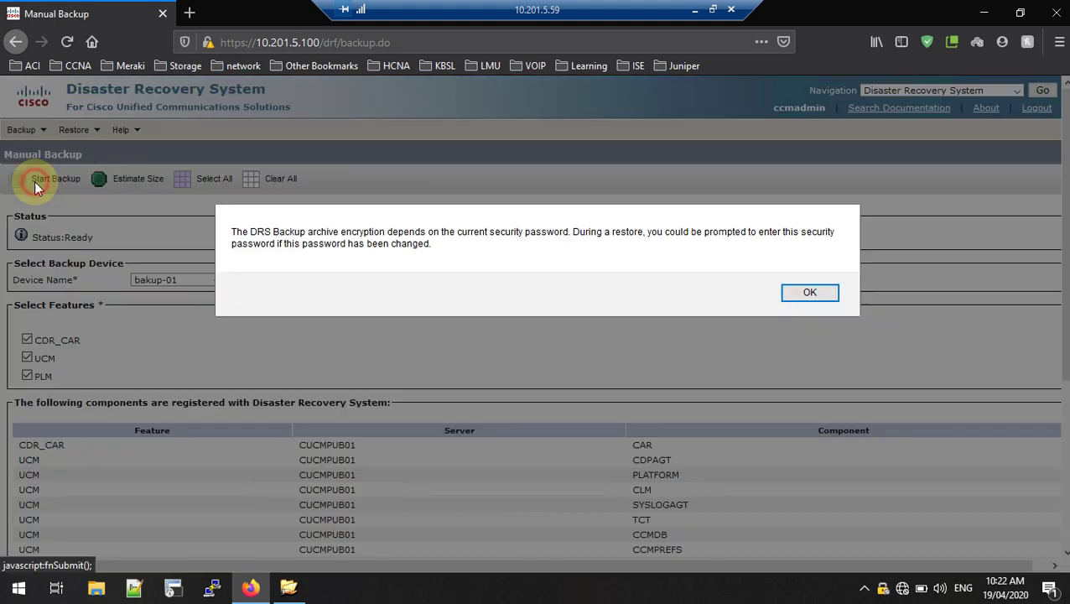
pyautogui.click(797, 298)
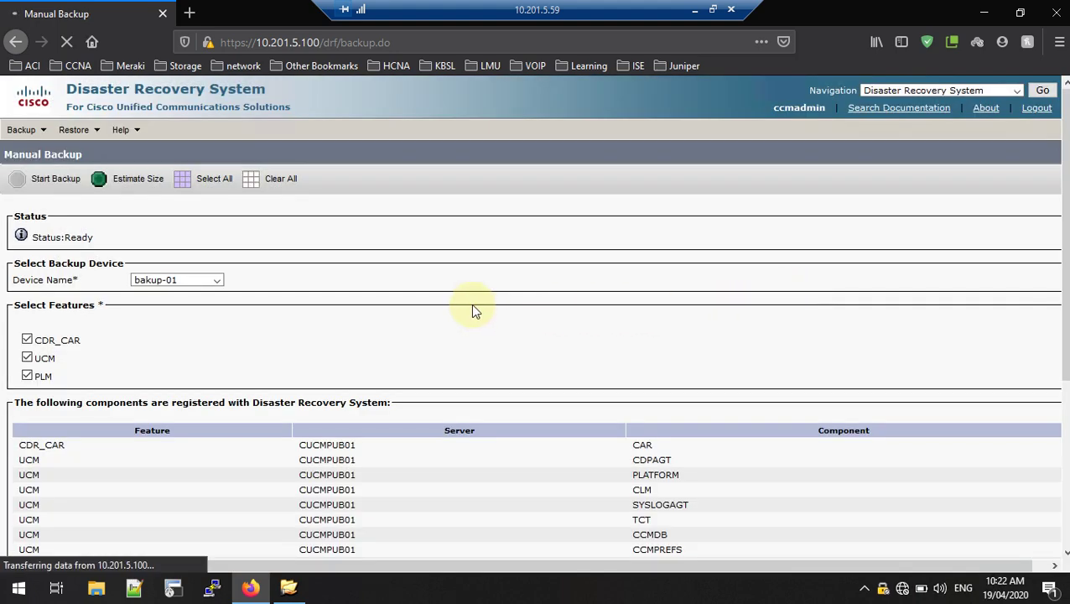
pyautogui.scroll(-1, 472, 310)
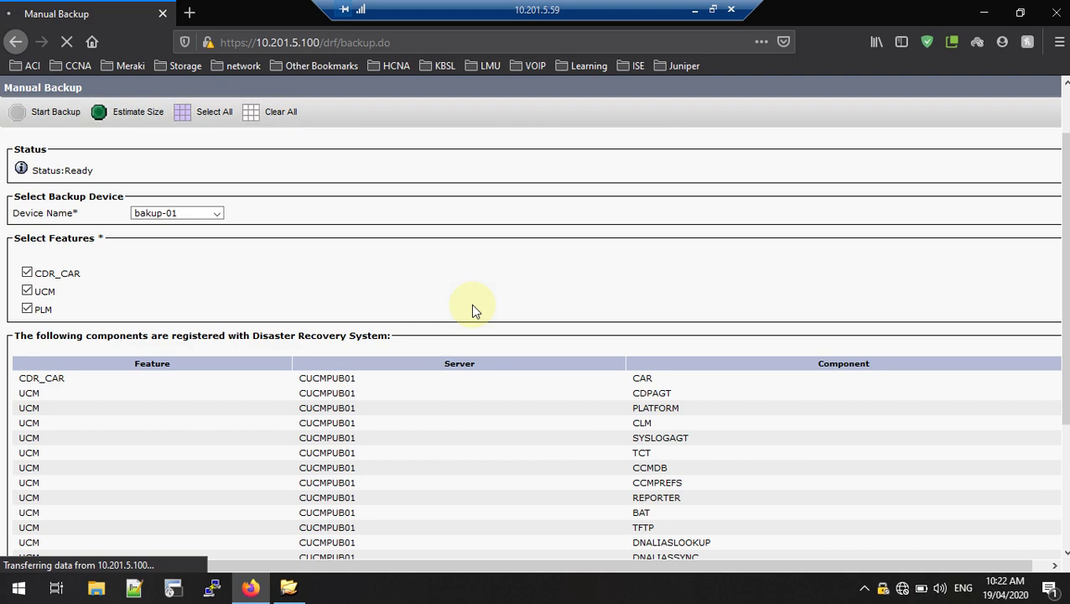
# - In freeFTPd Settings, view Users, then Online users to see the backup account connected over SFTP
pyautogui.click(289, 587)
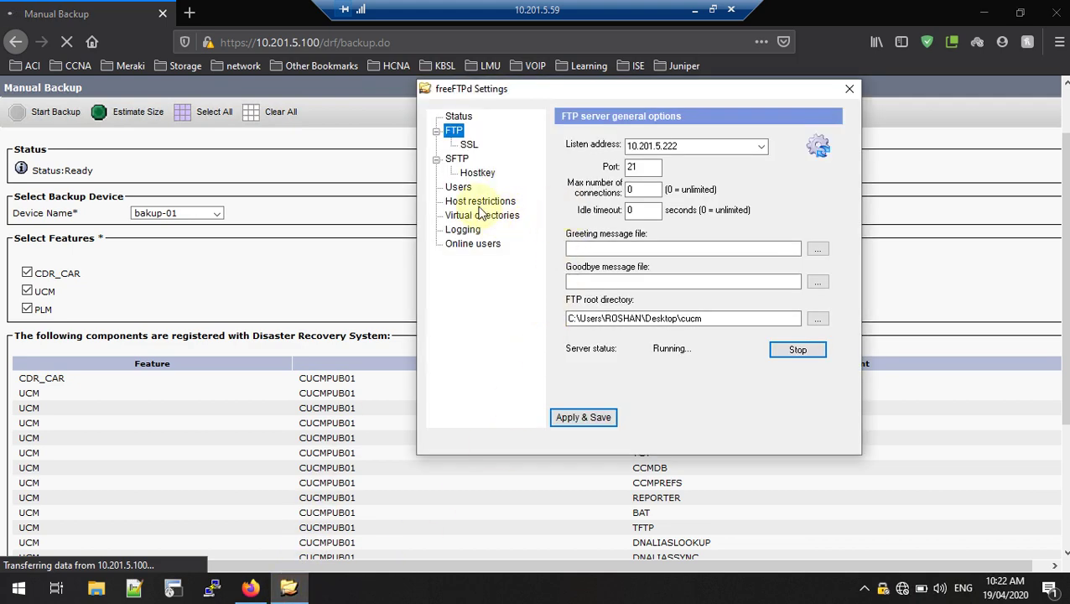
pyautogui.click(458, 186)
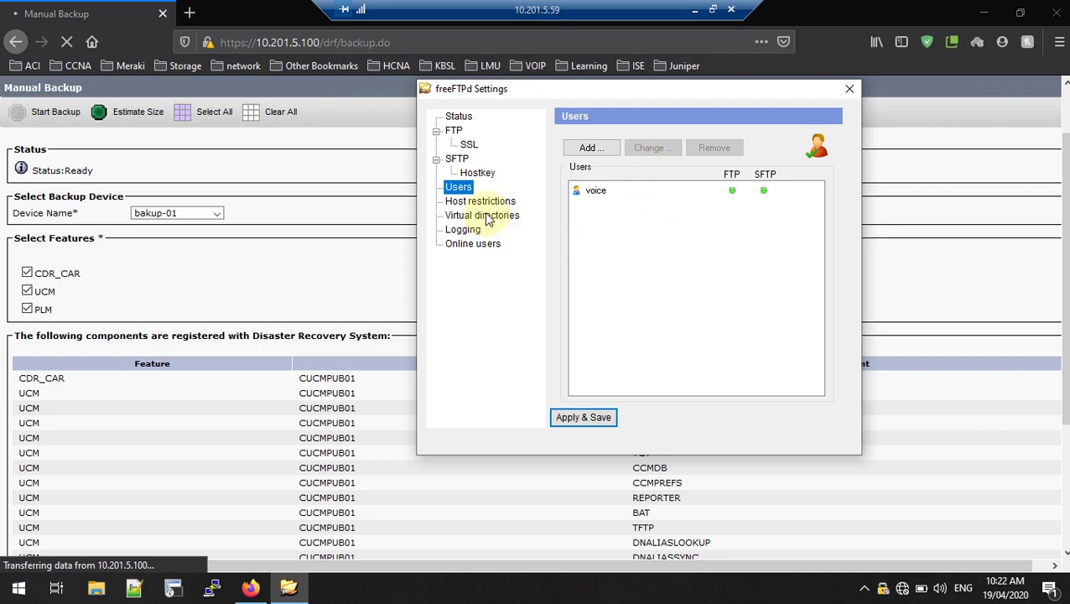
pyautogui.click(480, 245)
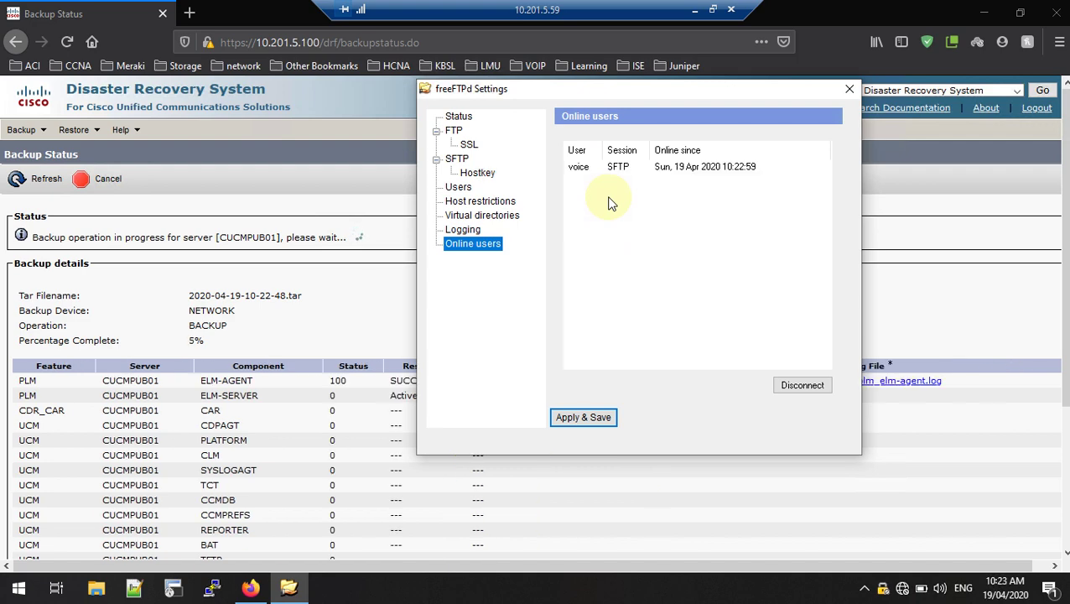
# - Open the cucm backup folder from the desktop and widen its Name column
pyautogui.moveTo(176, 339); pyautogui.dragTo(218, 340)
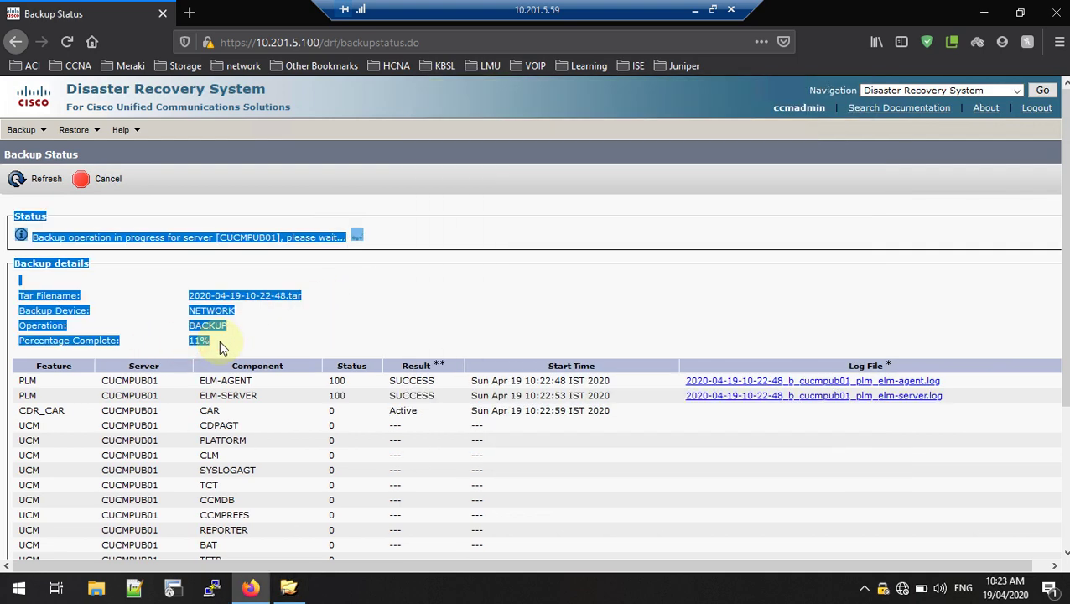
pyautogui.click(312, 319)
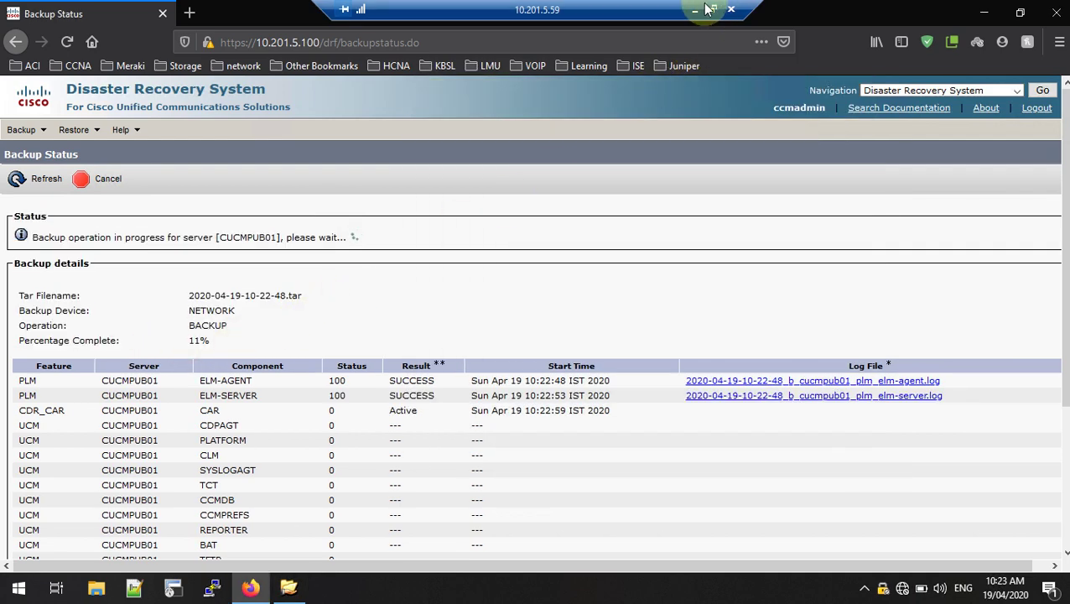
pyautogui.click(982, 13)
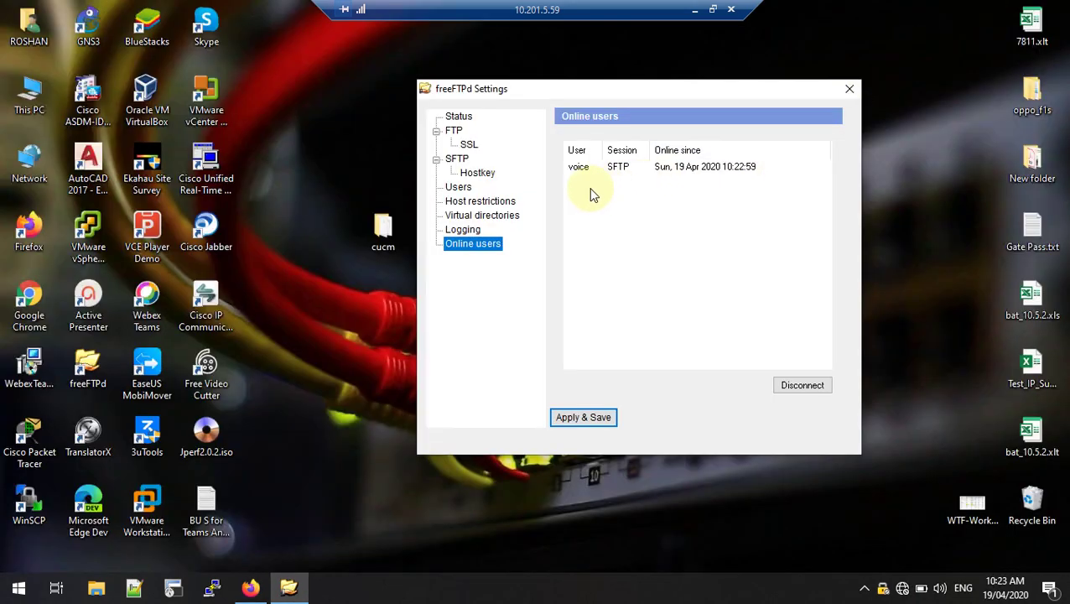
pyautogui.doubleClick(380, 229)
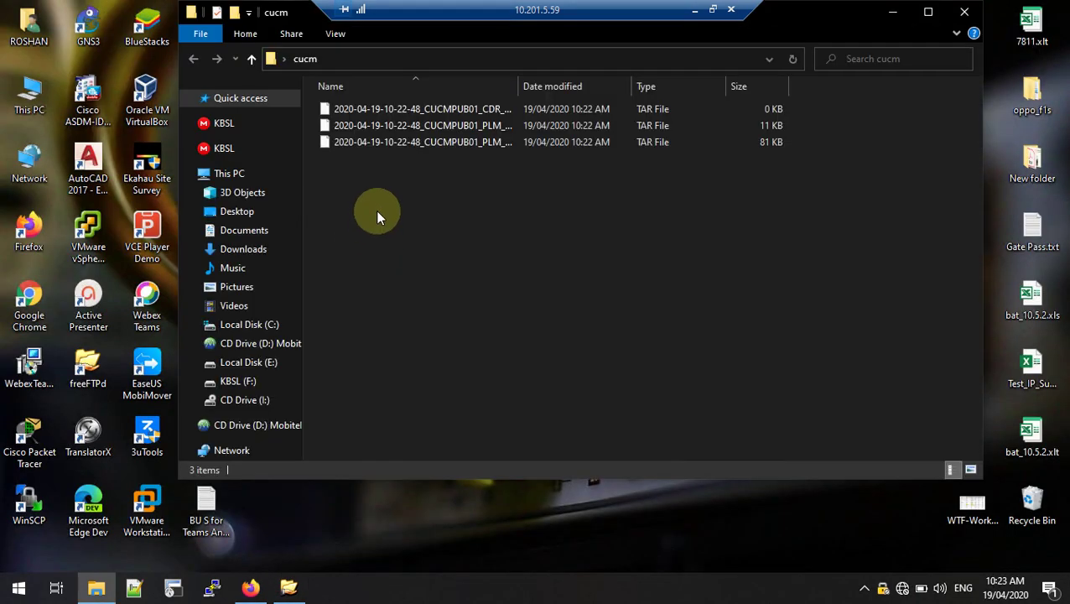
pyautogui.moveTo(519, 86); pyautogui.dragTo(647, 86)
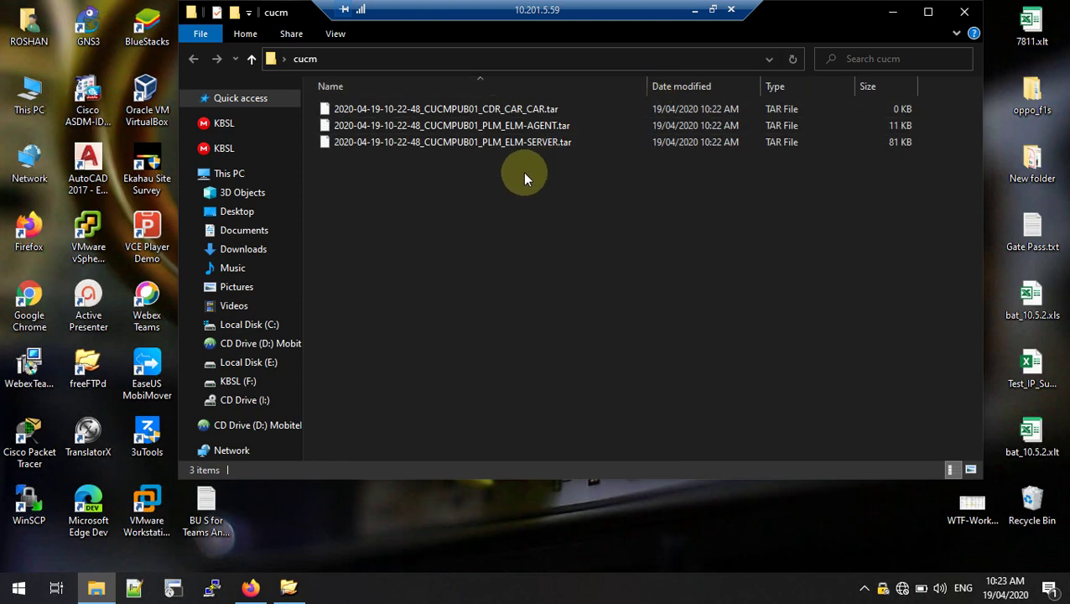
# - Refresh the cucm folder to show the ELM-AGENT and ELM-SERVER tar files, then go back to Firefox
pyautogui.rightClick(494, 206)
pyautogui.click(544, 276)
pyautogui.click(892, 12)
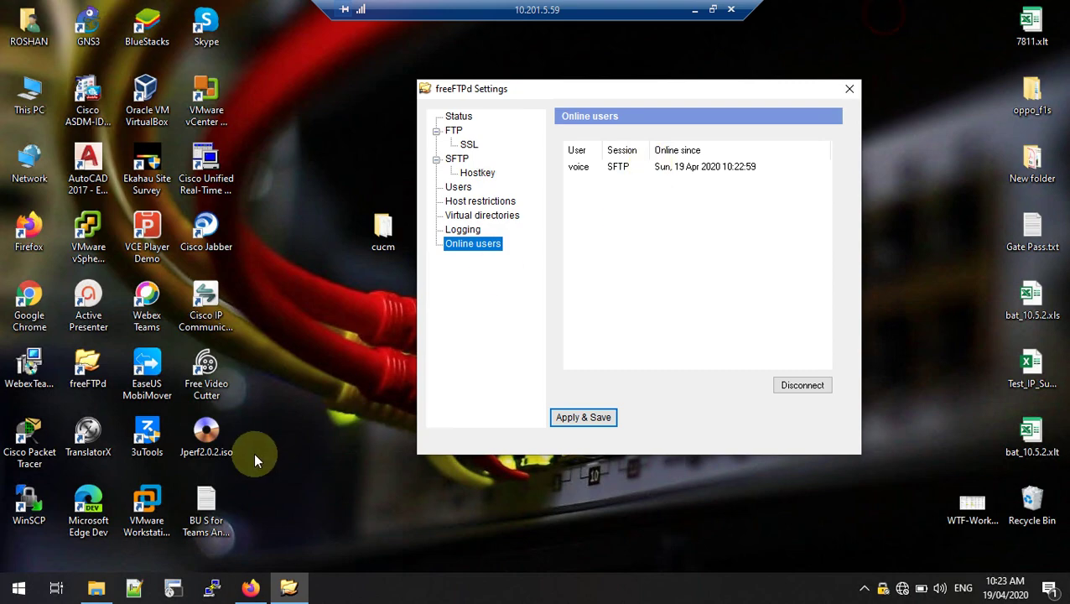
pyautogui.click(250, 588)
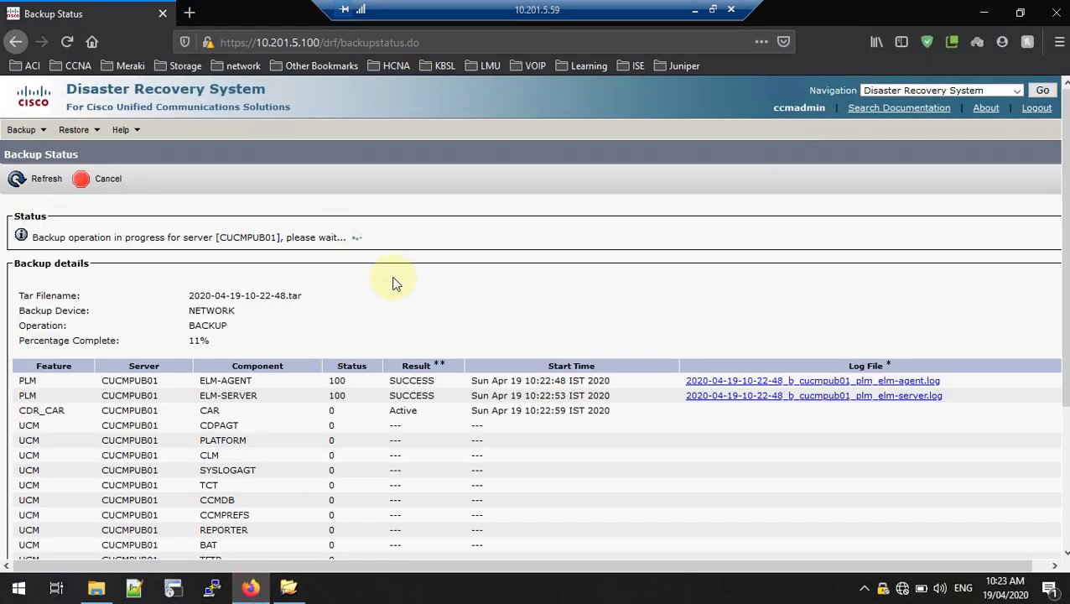
# - Minimize the remote session and refresh the local desktop
pyautogui.scroll(-2, 392, 278)
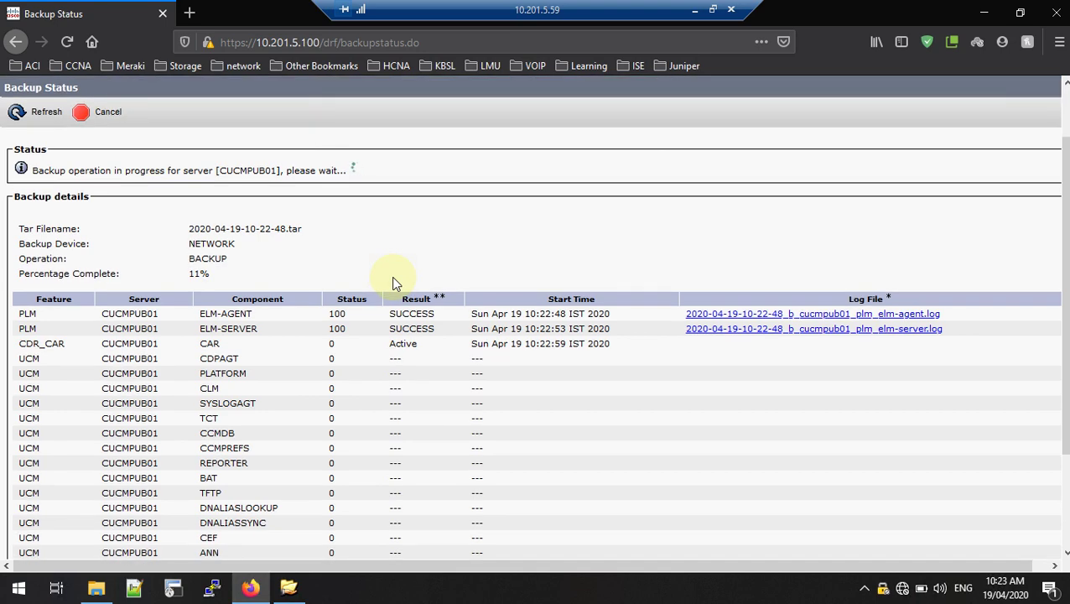
pyautogui.click(695, 15)
pyautogui.rightClick(561, 188)
pyautogui.click(593, 240)
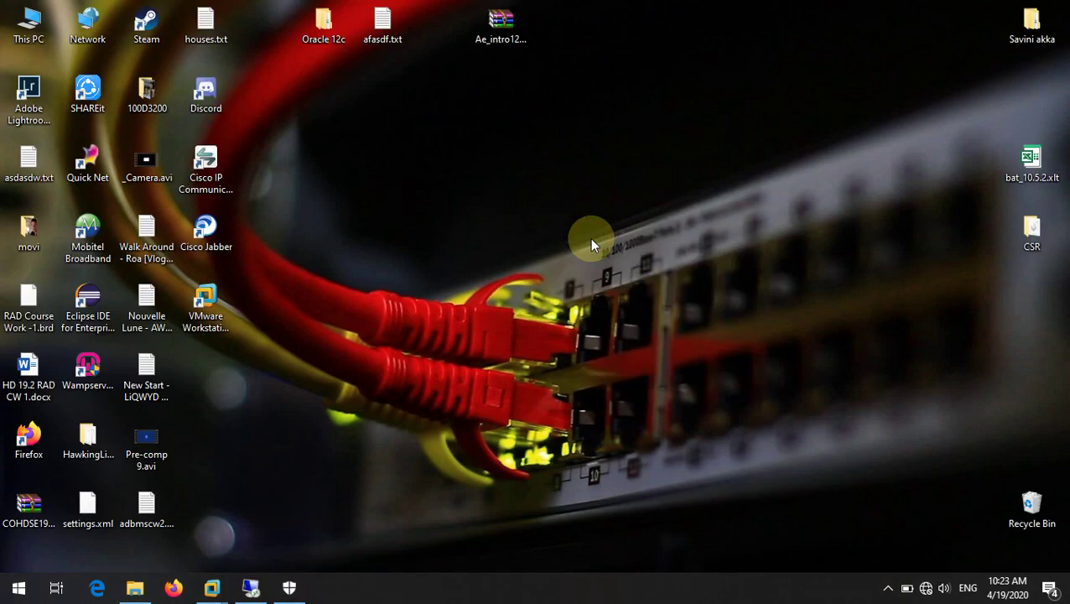
# - Check the backup progress at 66% with TFTP active, then refresh the local desktop
pyautogui.click(250, 587)
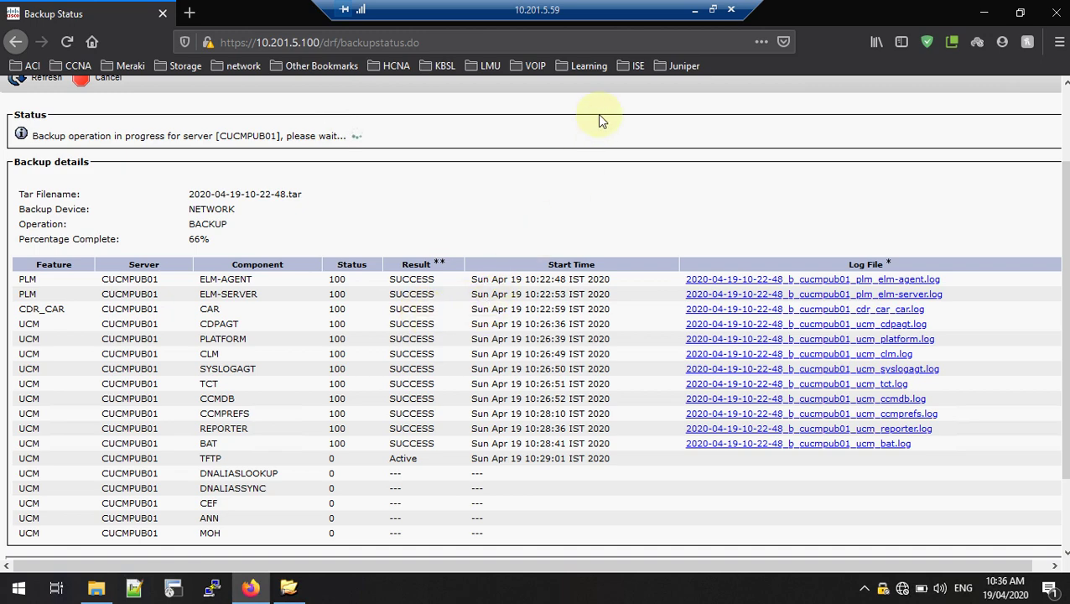
pyautogui.doubleClick(192, 239)
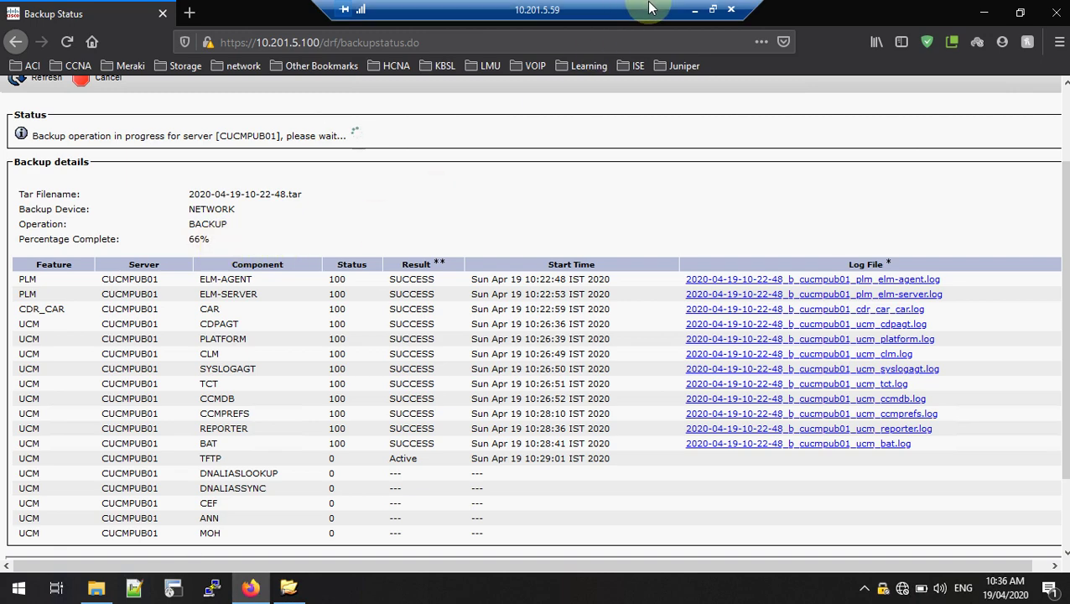
pyautogui.click(694, 10)
pyautogui.rightClick(578, 277)
pyautogui.click(579, 277)
pyautogui.click(711, 149)
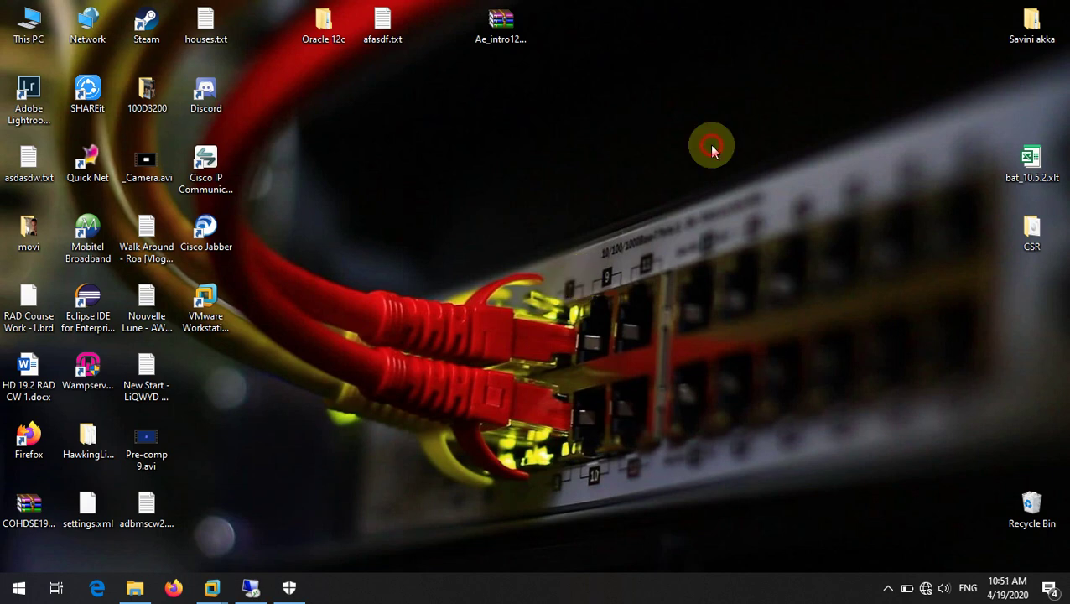
# - Review the Backup Status table at 100% with every component SUCCESS, refresh it, and minimize Firefox
pyautogui.click(255, 587)
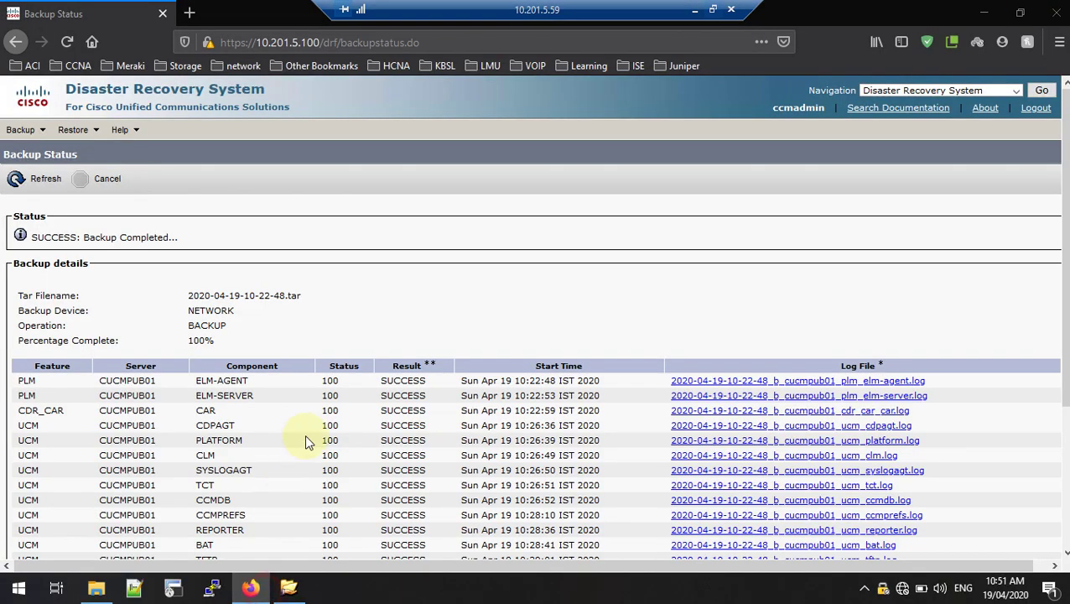
pyautogui.scroll(-3, 282, 322)
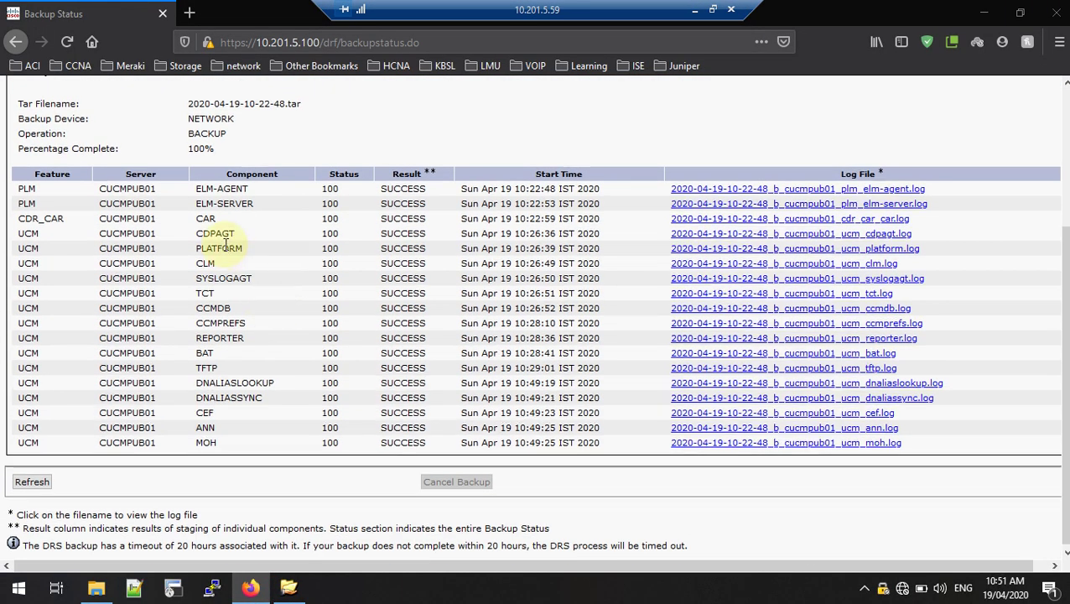
pyautogui.scroll(2, 178, 281)
pyautogui.moveTo(188, 283); pyautogui.dragTo(232, 286)
pyautogui.click(299, 262)
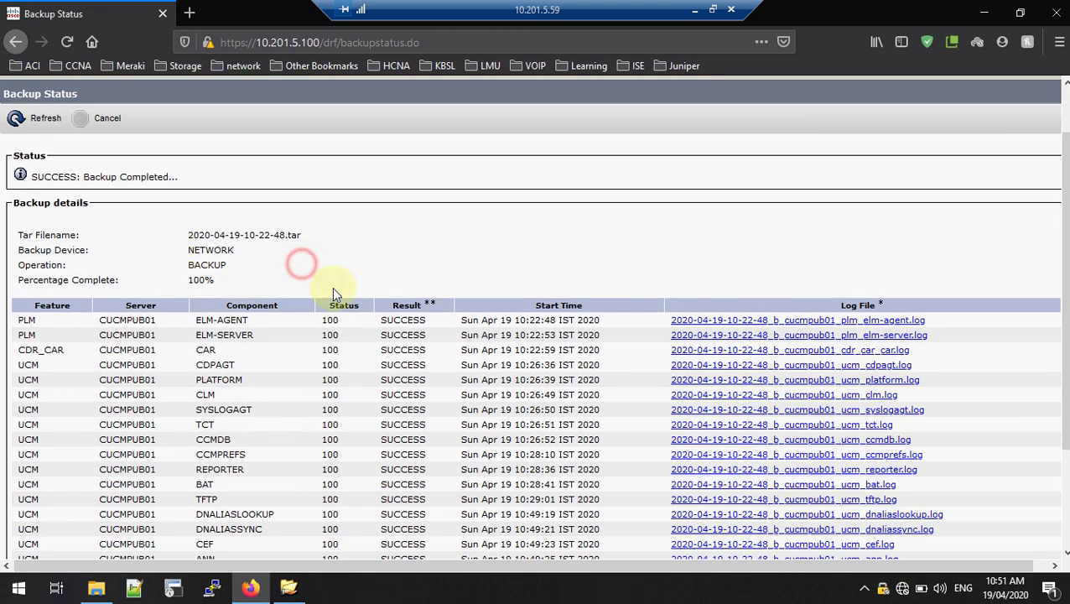
pyautogui.scroll(-3, 353, 318)
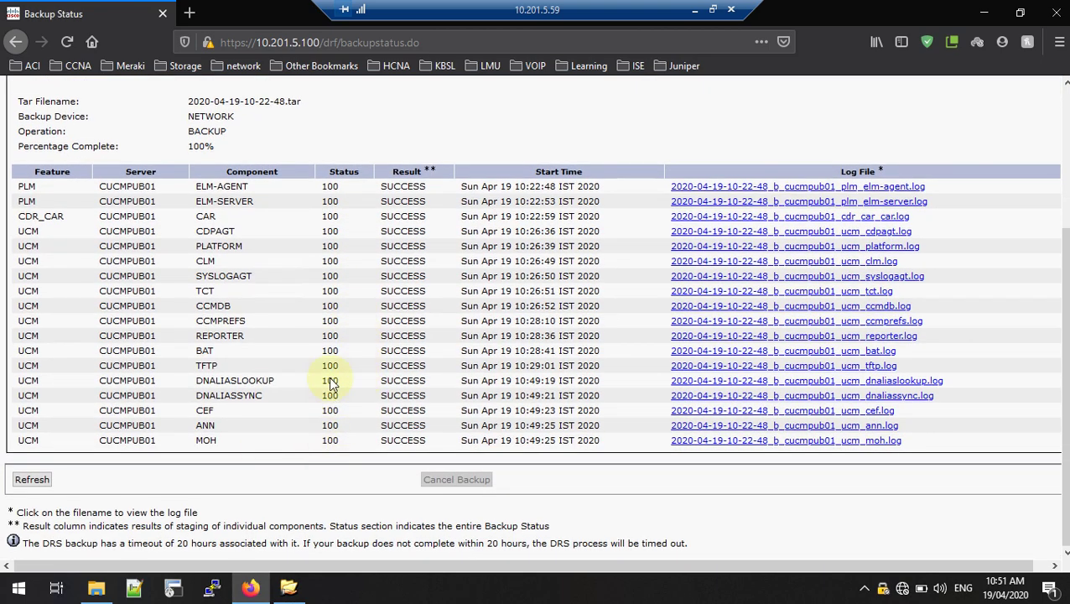
pyautogui.moveTo(321, 190); pyautogui.dragTo(359, 376)
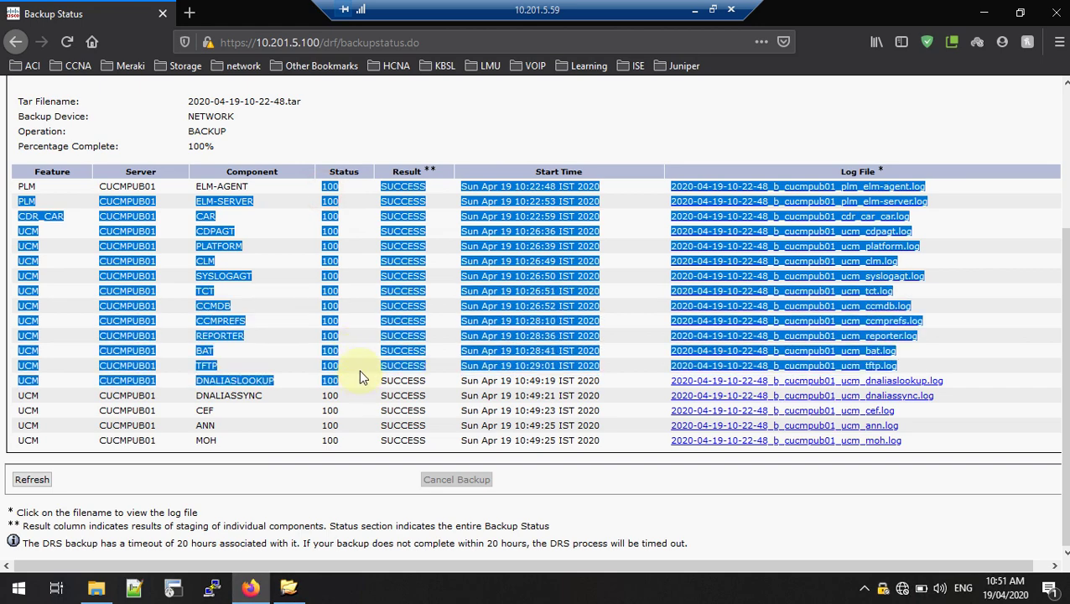
pyautogui.click(363, 124)
pyautogui.scroll(4, 131, 287)
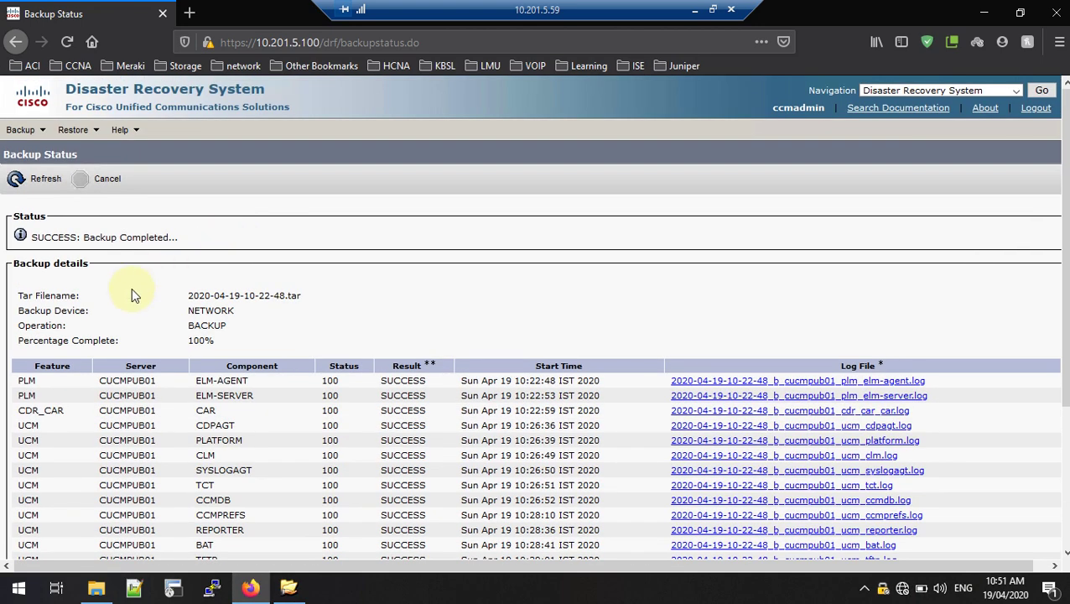
pyautogui.click(20, 180)
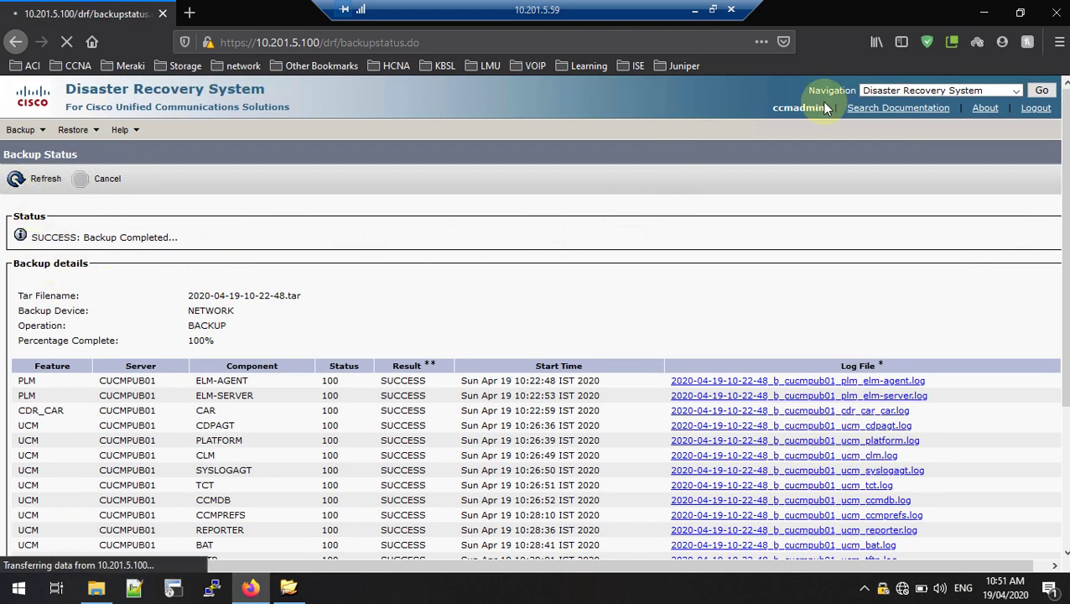
pyautogui.click(983, 14)
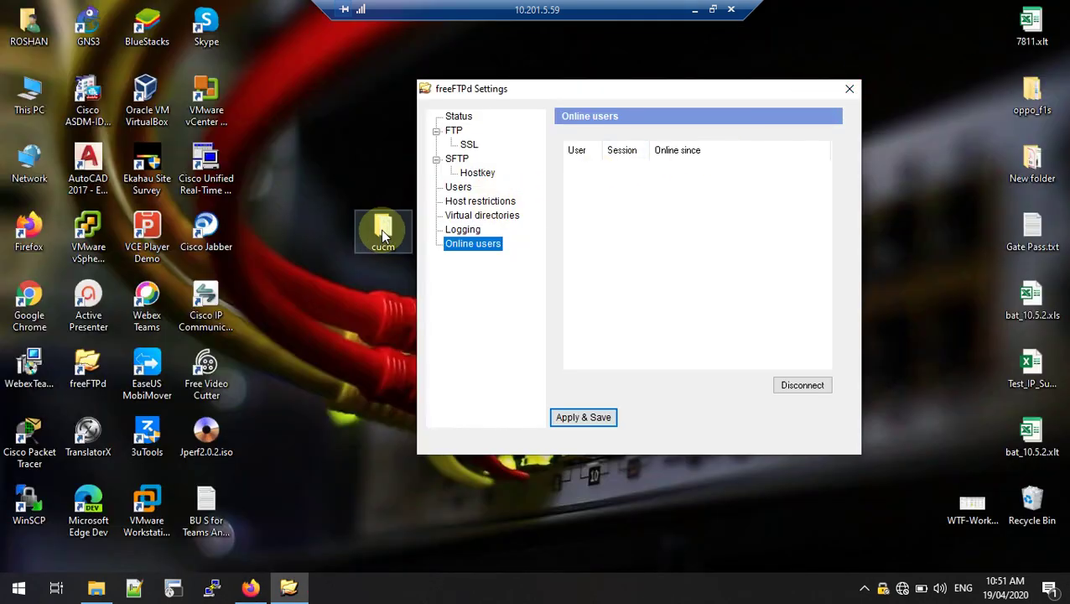
# - Open the cucm folder and select all 19 backup files to see their size
pyautogui.doubleClick(382, 228)
pyautogui.moveTo(660, 438); pyautogui.dragTo(454, 111)
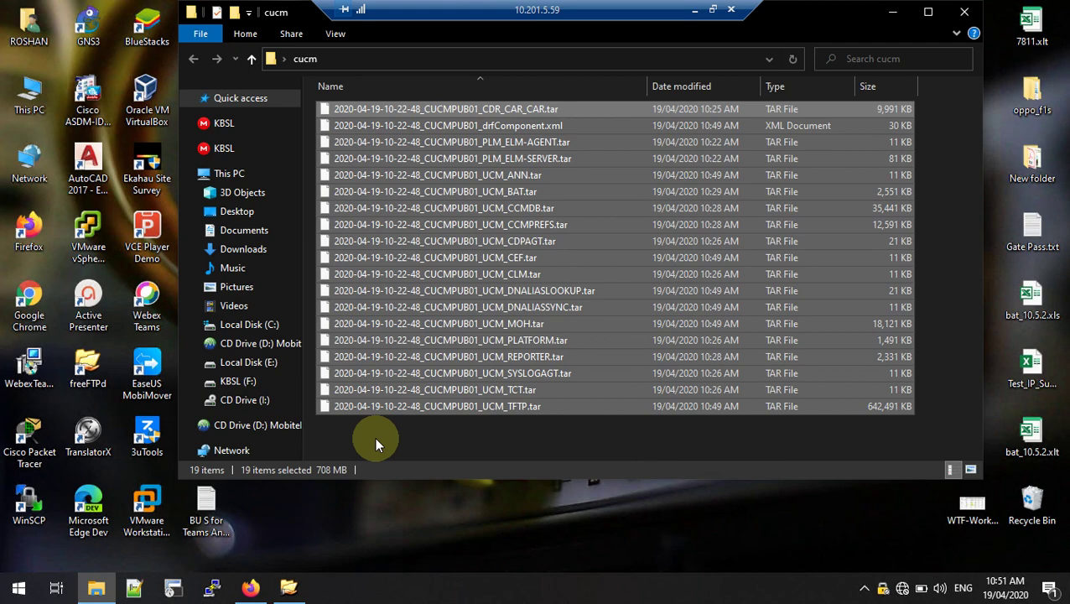
pyautogui.click(375, 445)
# - Check the cucm folder's Properties showing 708 MB in total, then close the dialog
pyautogui.click(250, 60)
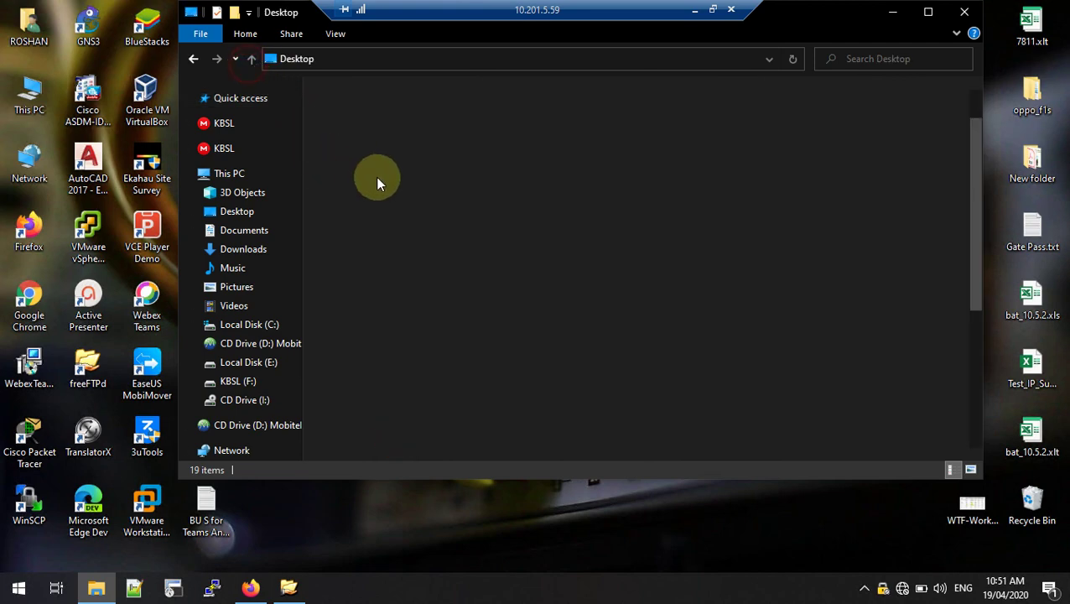
pyautogui.rightClick(778, 436)
pyautogui.click(777, 424)
pyautogui.click(886, 13)
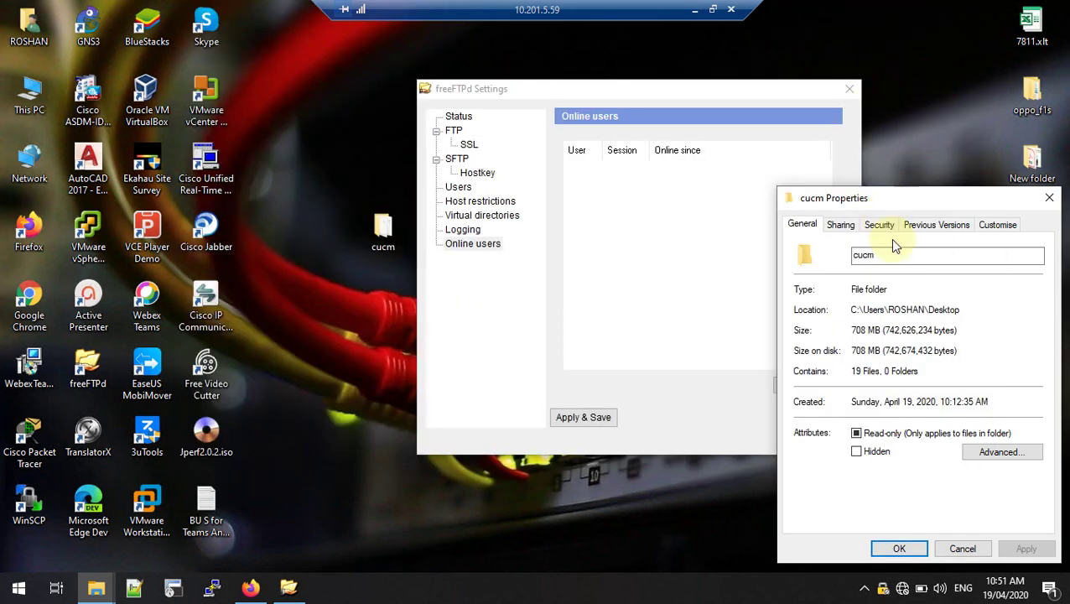
pyautogui.moveTo(889, 195); pyautogui.dragTo(531, 172)
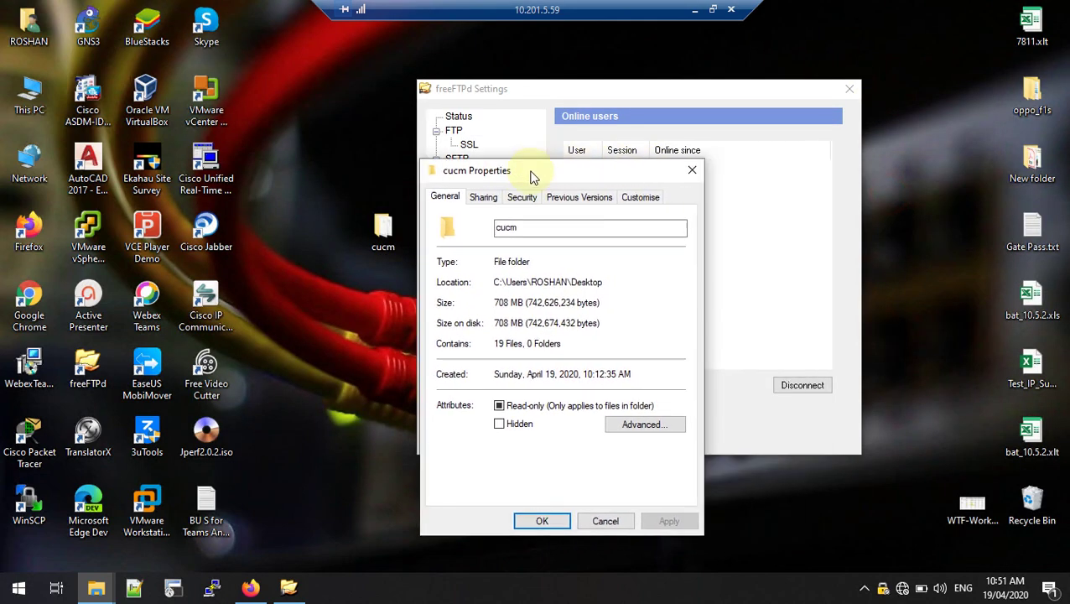
pyautogui.click(692, 170)
# - Refresh the remote desktop, then minimize the remote session and refresh the local Windows desktop
pyautogui.click(252, 589)
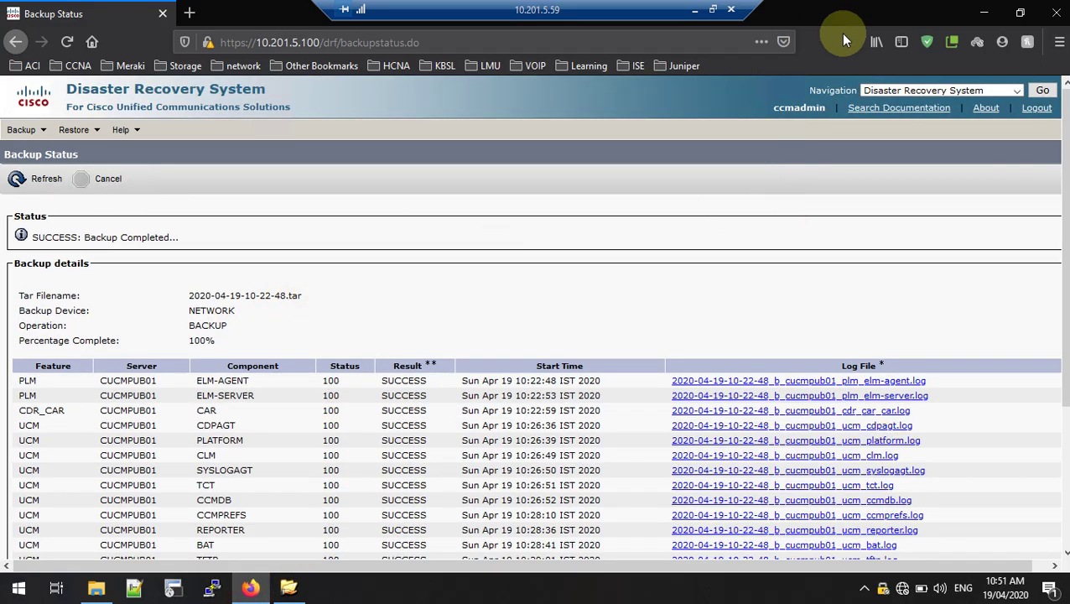
pyautogui.click(983, 13)
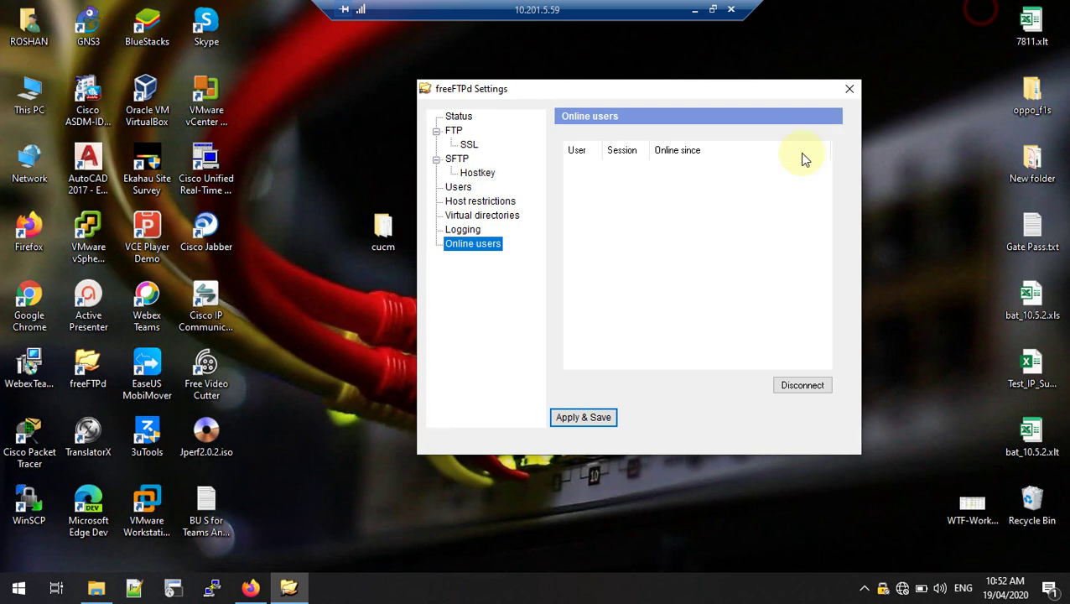
pyautogui.rightClick(297, 116)
pyautogui.click(319, 161)
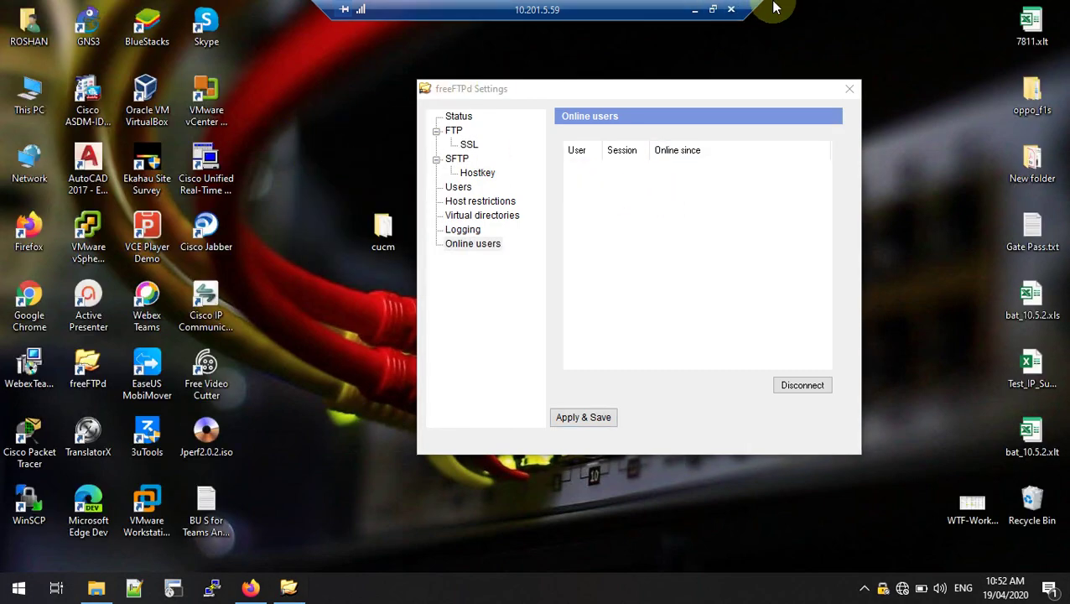
pyautogui.click(695, 10)
pyautogui.rightClick(573, 192)
pyautogui.click(604, 237)
pyautogui.rightClick(499, 215)
pyautogui.click(539, 263)
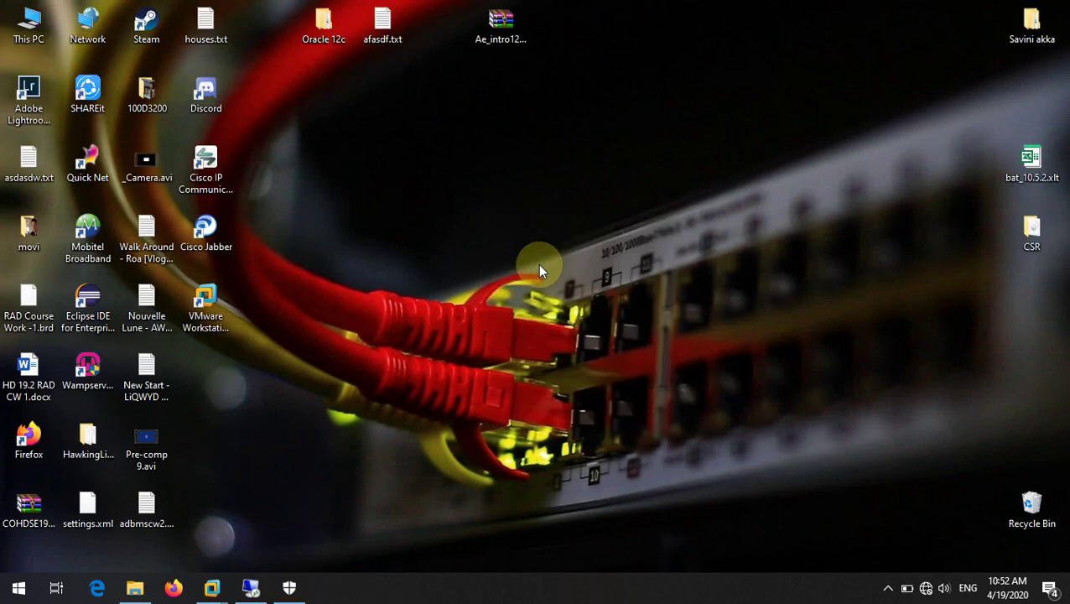